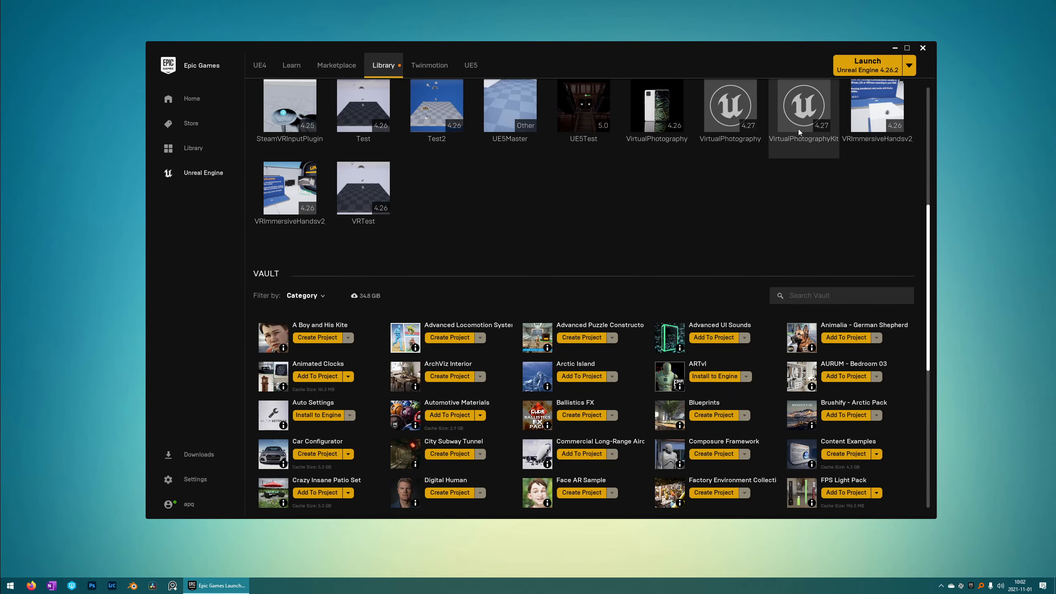
Open the VirtualPhotographyKit 4.27 project from the library.
double_click(802, 118)
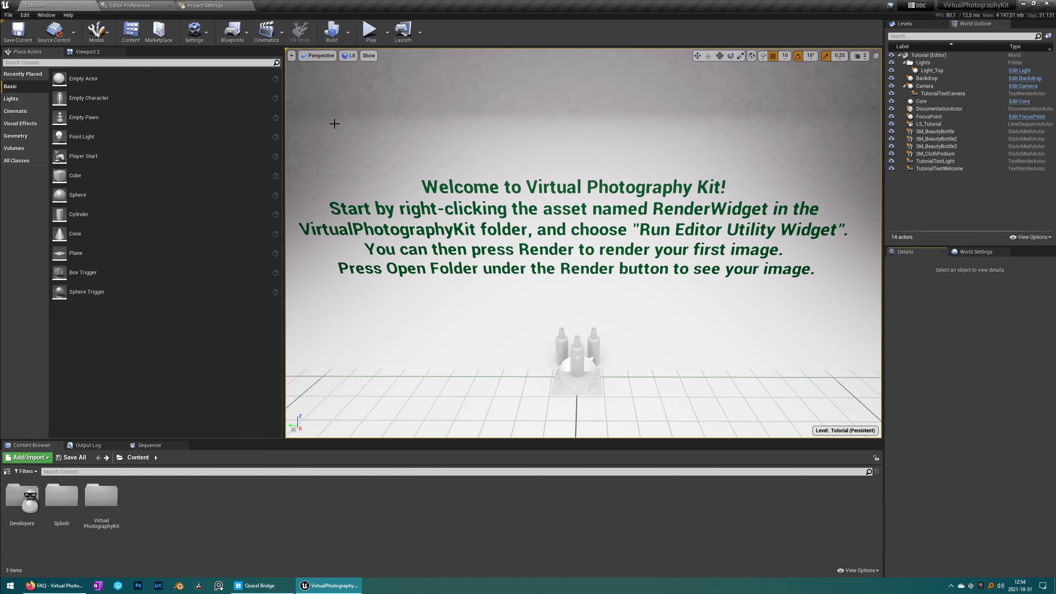
Switch the perspective view to Cinematic Viewport and pilot the Camera actor.
left_click(317, 55)
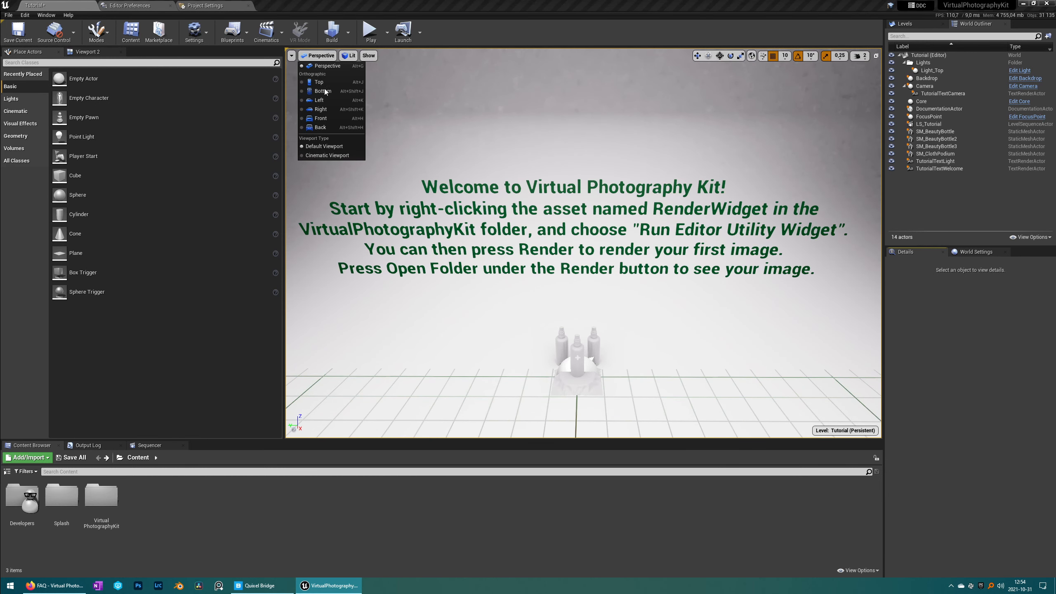
left_click(326, 155)
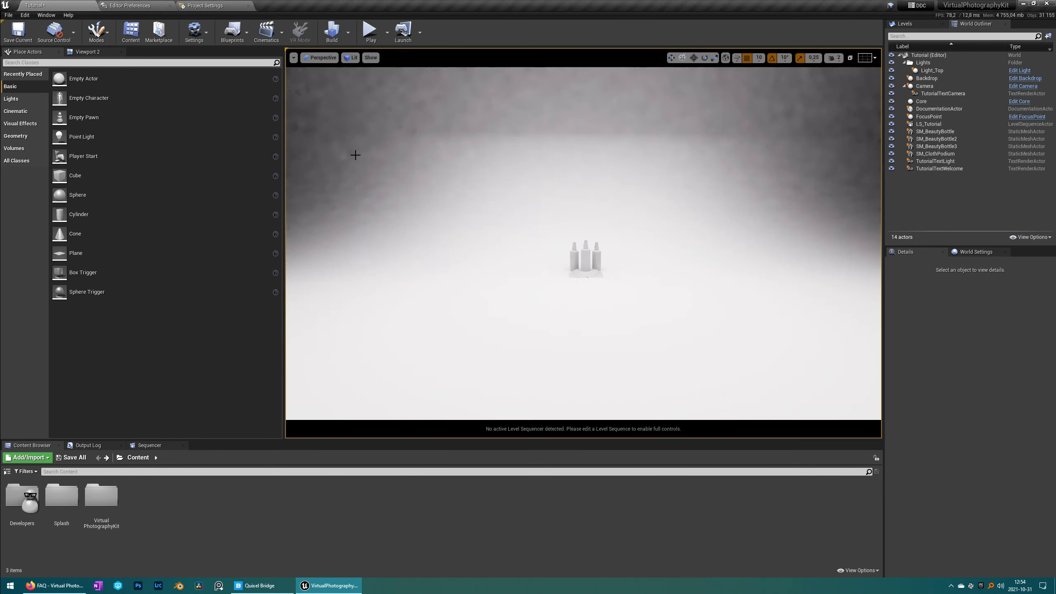
left_click(926, 86)
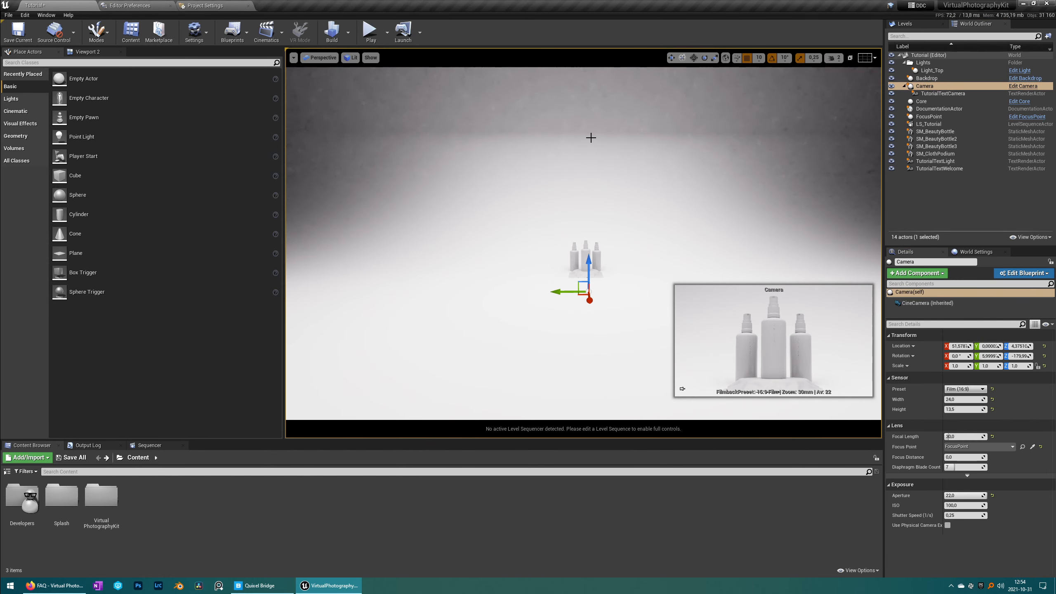
key("ctrl+shift+p")
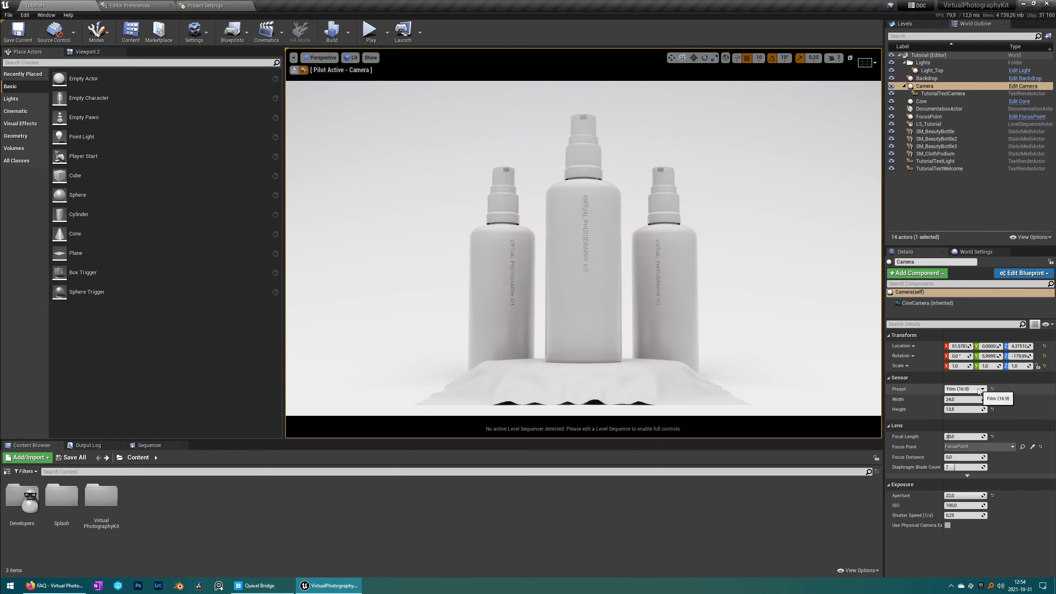
Try the Full Frame DSLR (3:2) sensor preset on the Camera and return it to Film (16:9).
left_click(979, 390)
left_click(973, 395)
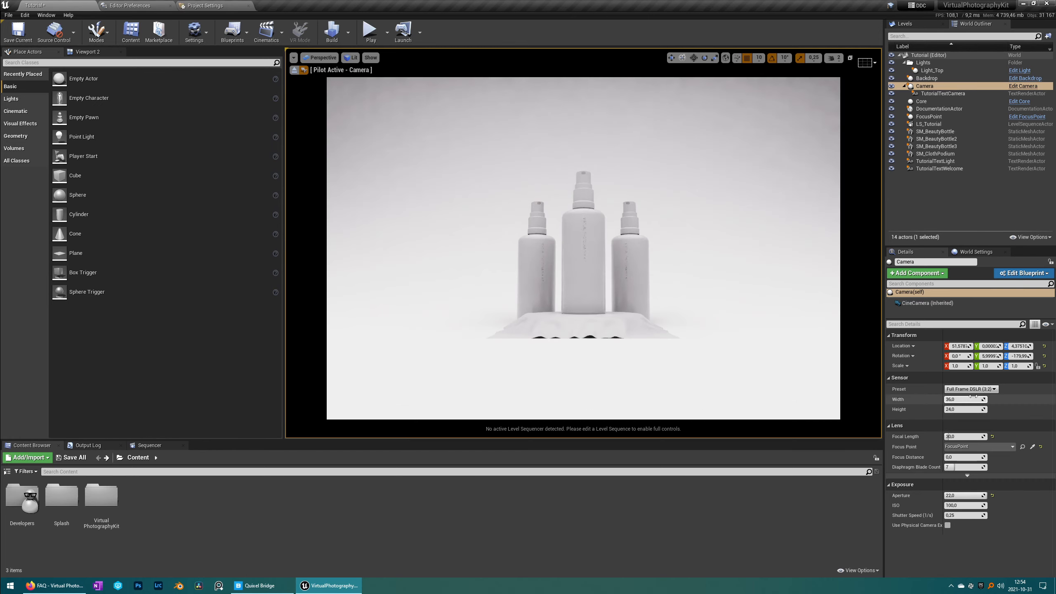
left_click(971, 389)
left_click(971, 417)
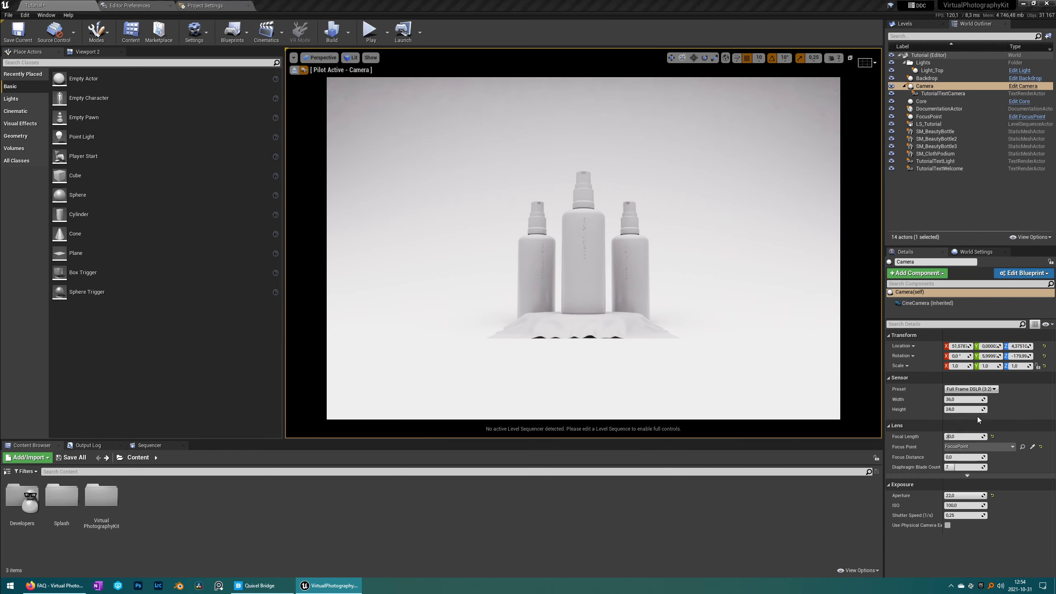
left_click(970, 389)
left_click(960, 422)
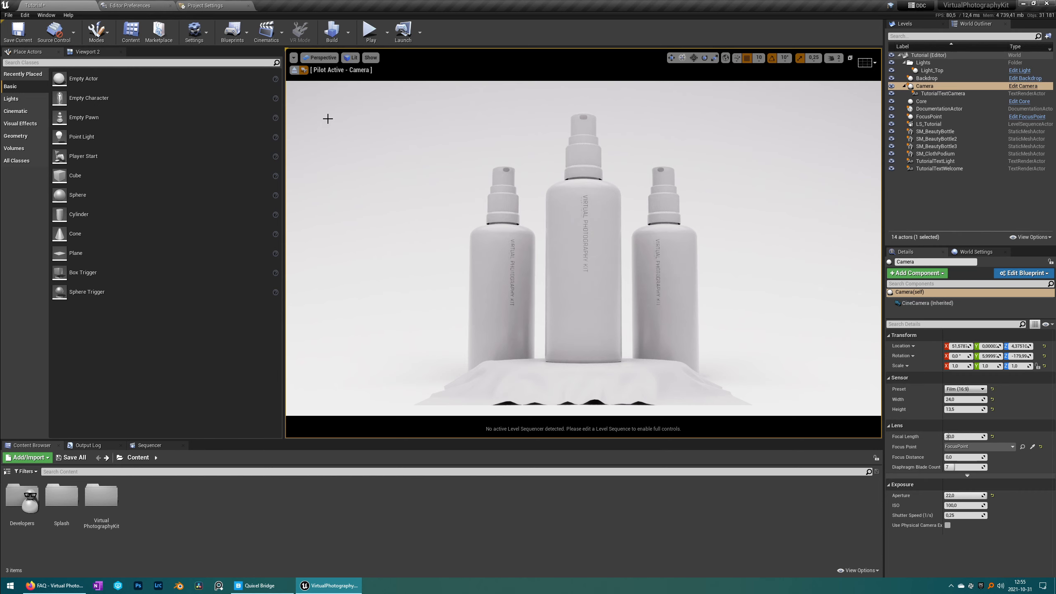
Check the quality levels in the Engine Scalability Settings.
left_click(200, 39)
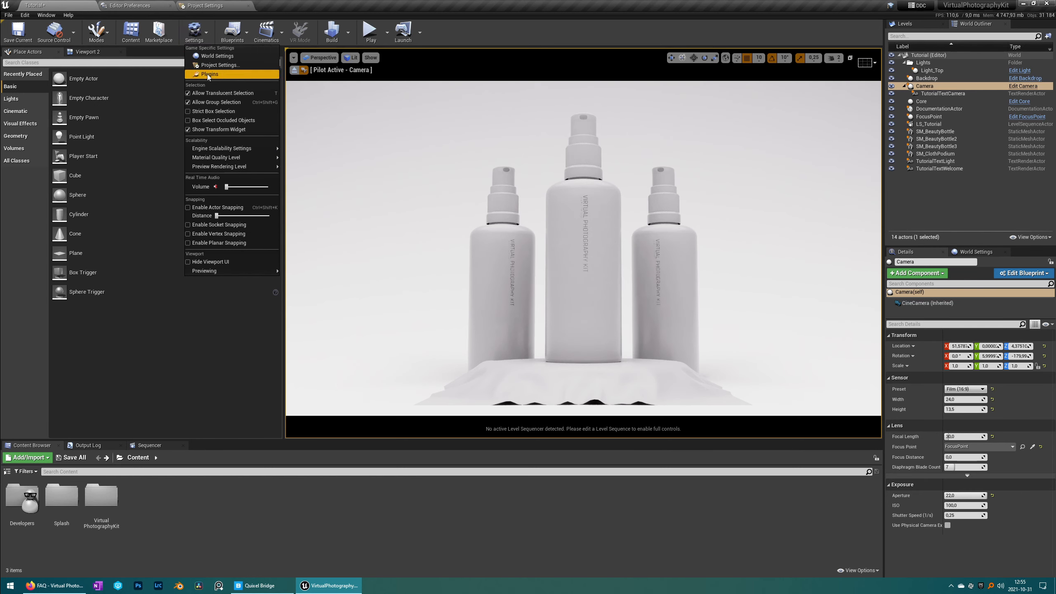
mouse_move(229, 151)
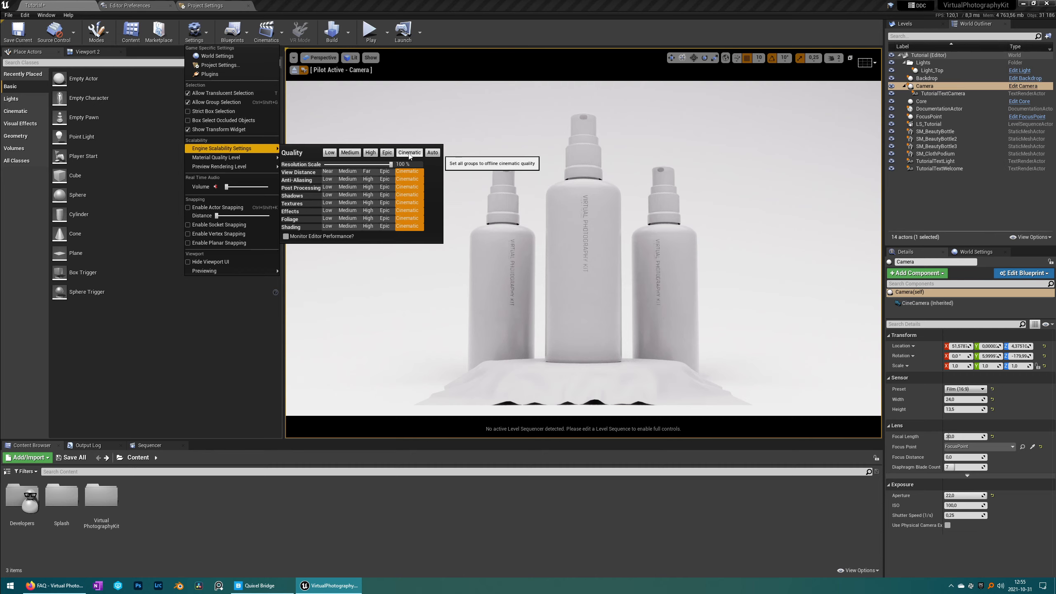
left_click(486, 27)
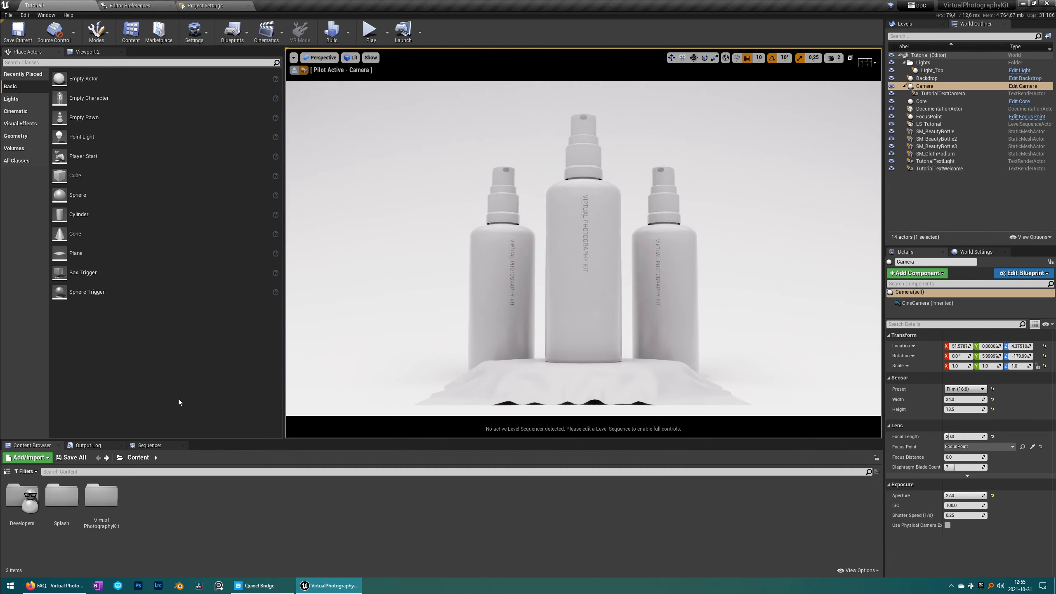
Run the RenderWidget editor utility widget from the VirtualPhotographyKit folder and dock it beside the World Outliner.
double_click(100, 497)
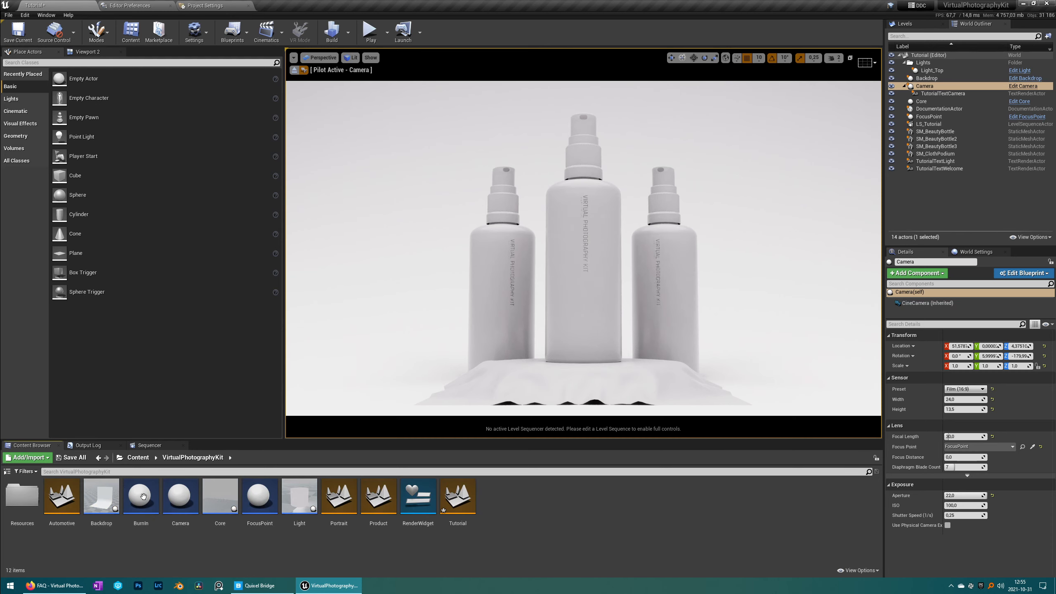
right_click(422, 500)
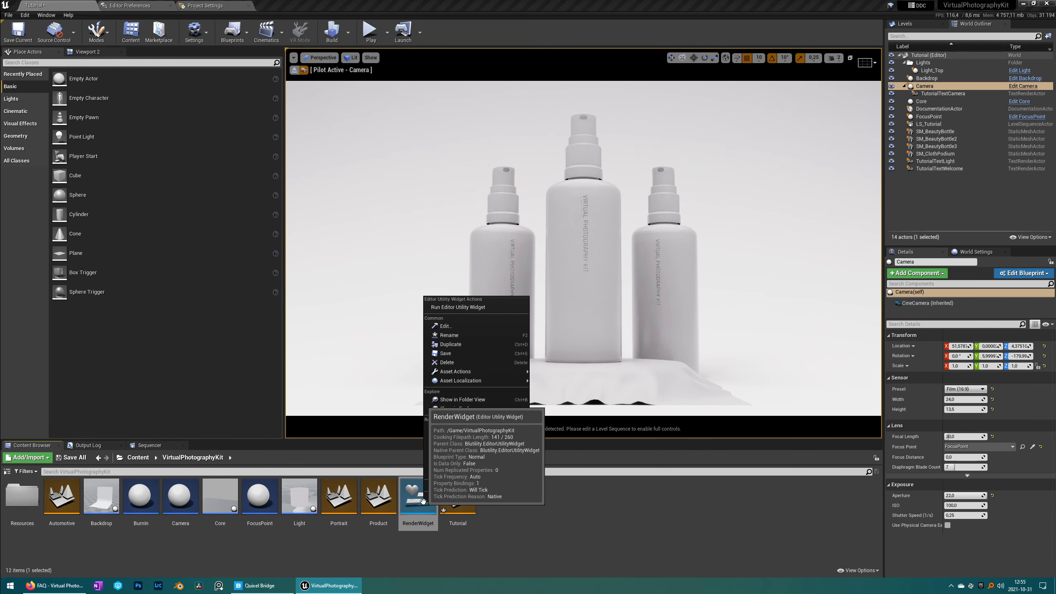
left_click(507, 307)
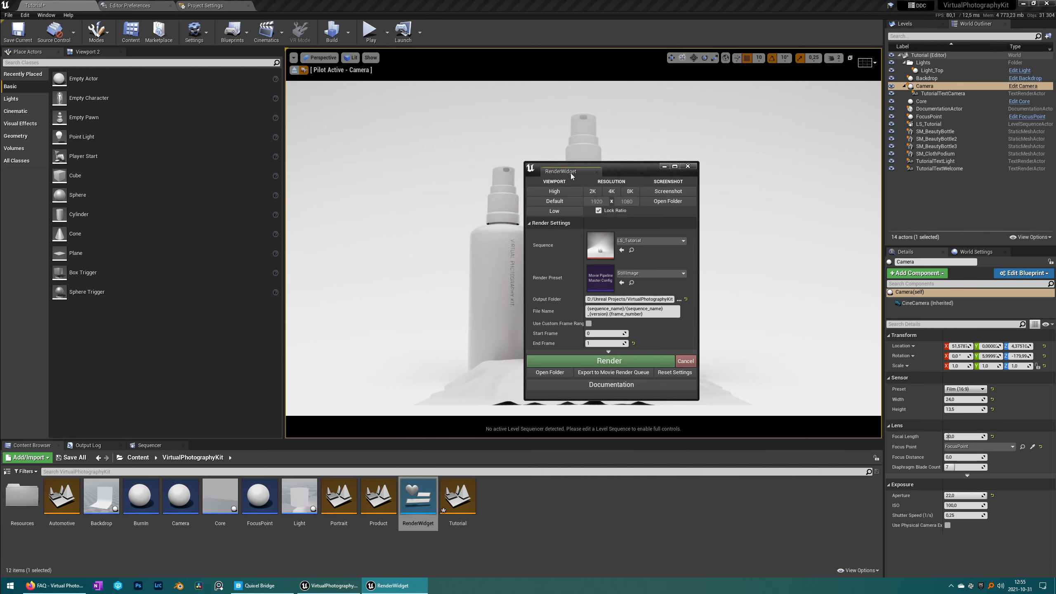
left_click_drag(617, 170, 690, 134)
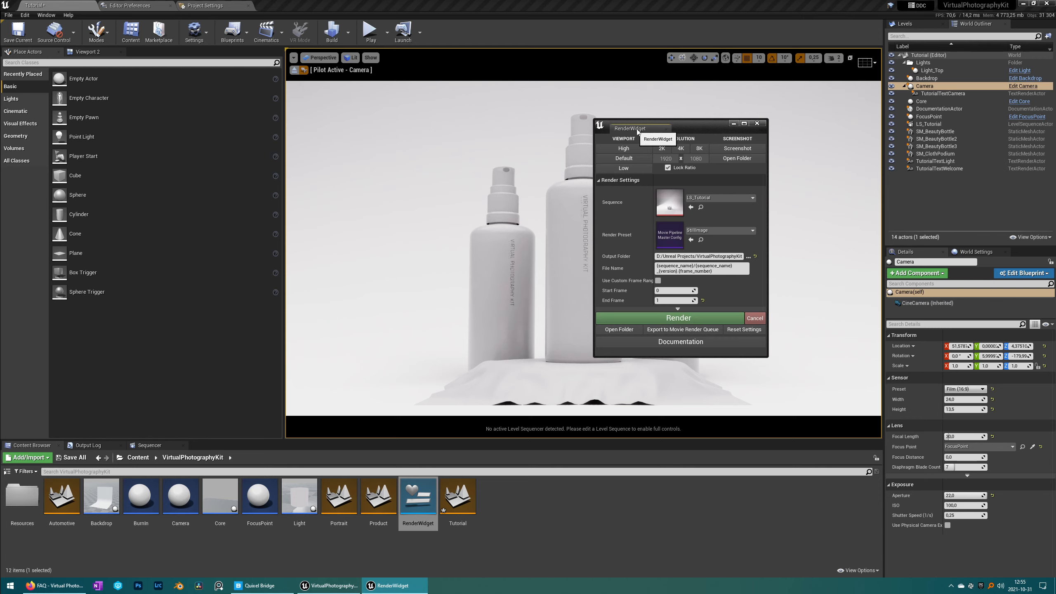
left_click_drag(635, 131, 1022, 26)
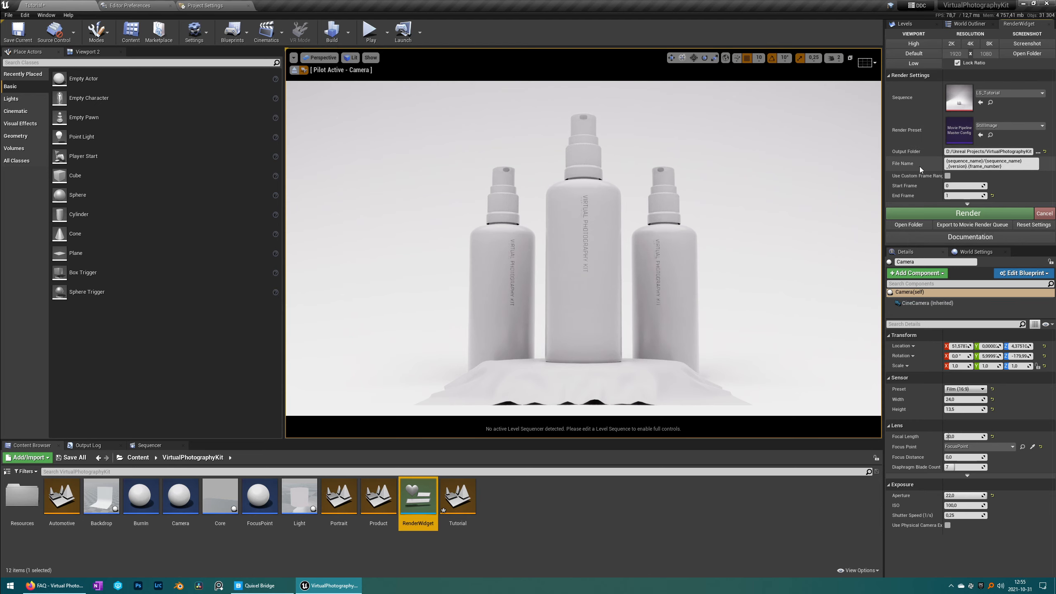
Render the LS_Tutorial still image and view LS_Tutorial_v001.0000.png from the render output folder.
left_click(986, 213)
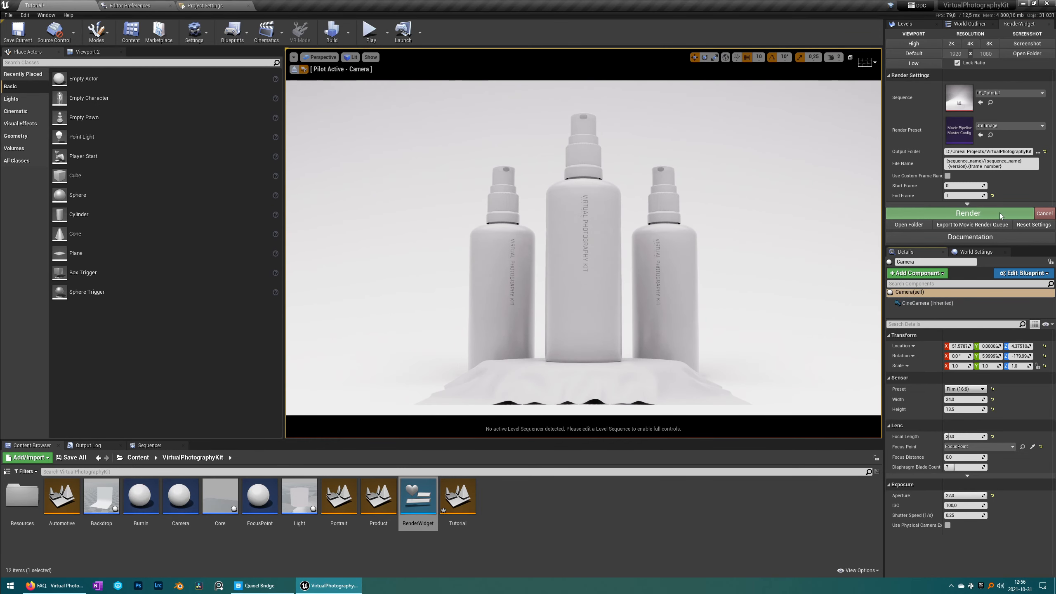
left_click(923, 226)
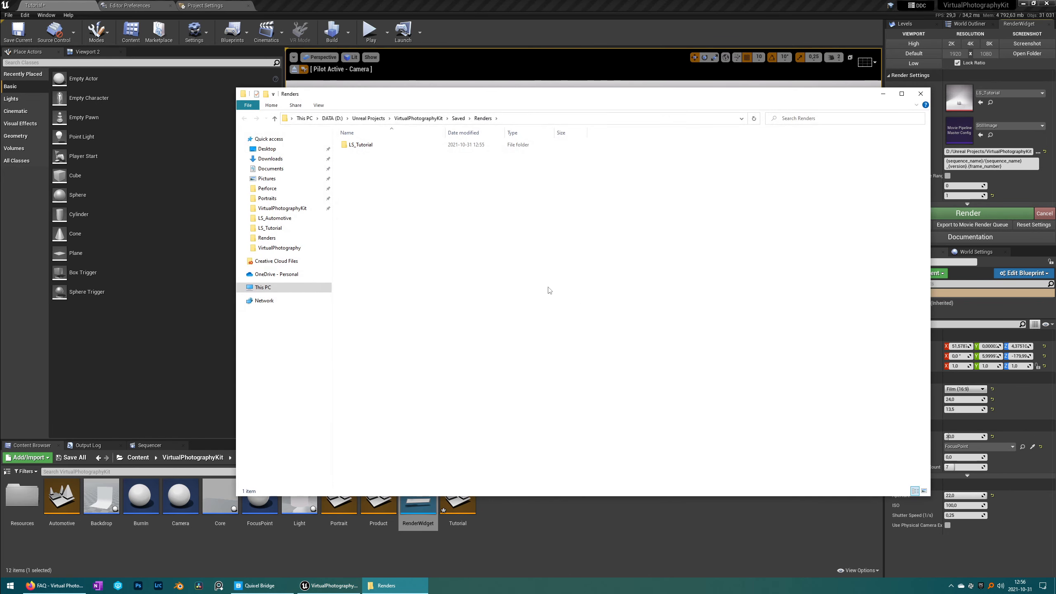
double_click(361, 144)
left_click(366, 150)
double_click(365, 149)
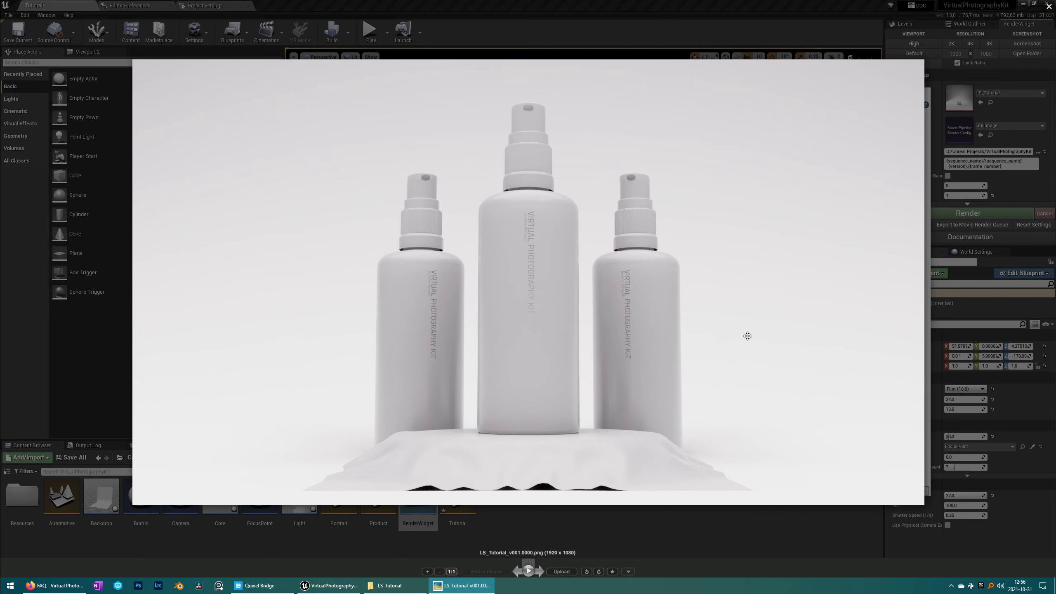
key("Escape")
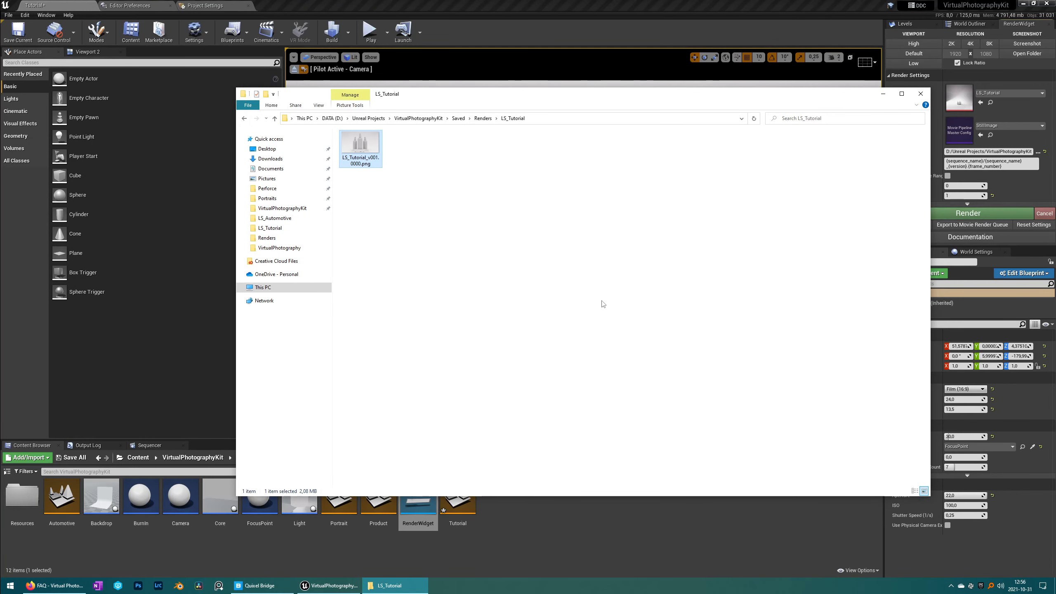
left_click(920, 94)
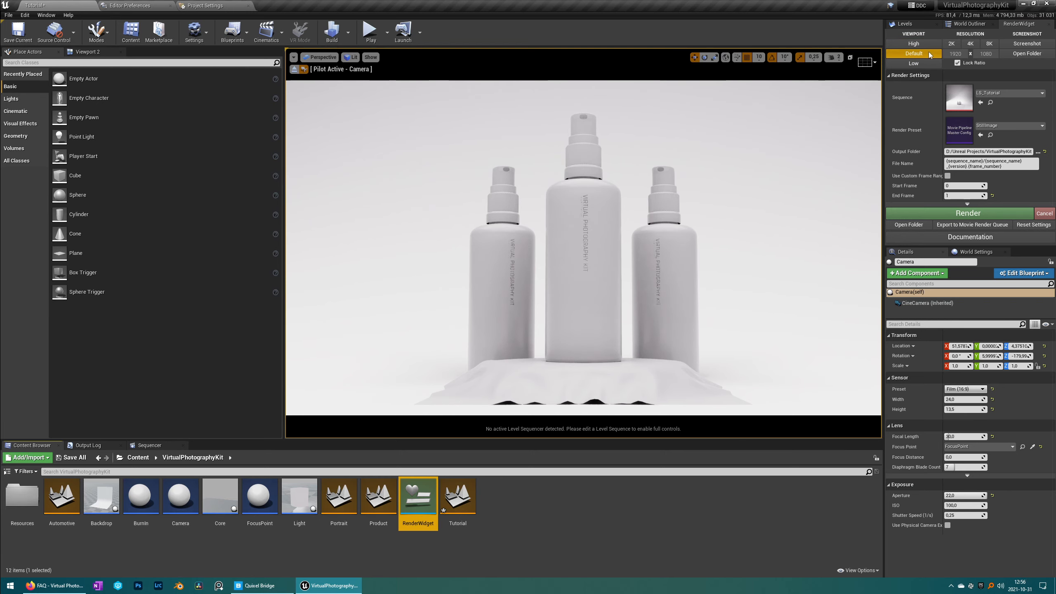
Stop piloting the Camera and clear the selection.
left_click(293, 71)
right_click_drag(628, 231, 636, 227)
key("Escape")
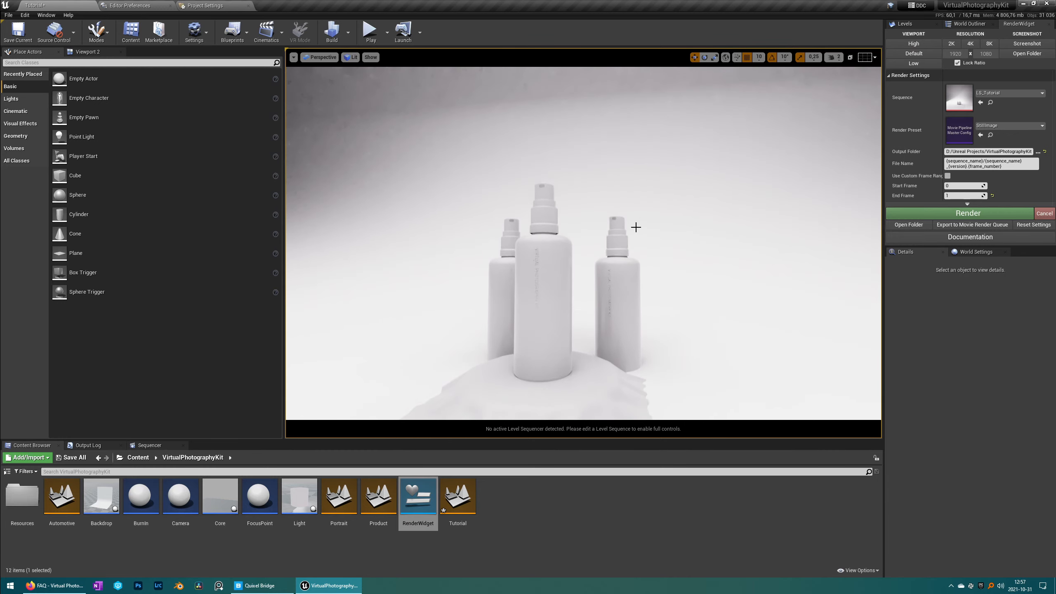
Compare the High and Default viewport quality settings while looking at the bottles up close.
left_click(925, 45)
right_click_drag(644, 227, 614, 220)
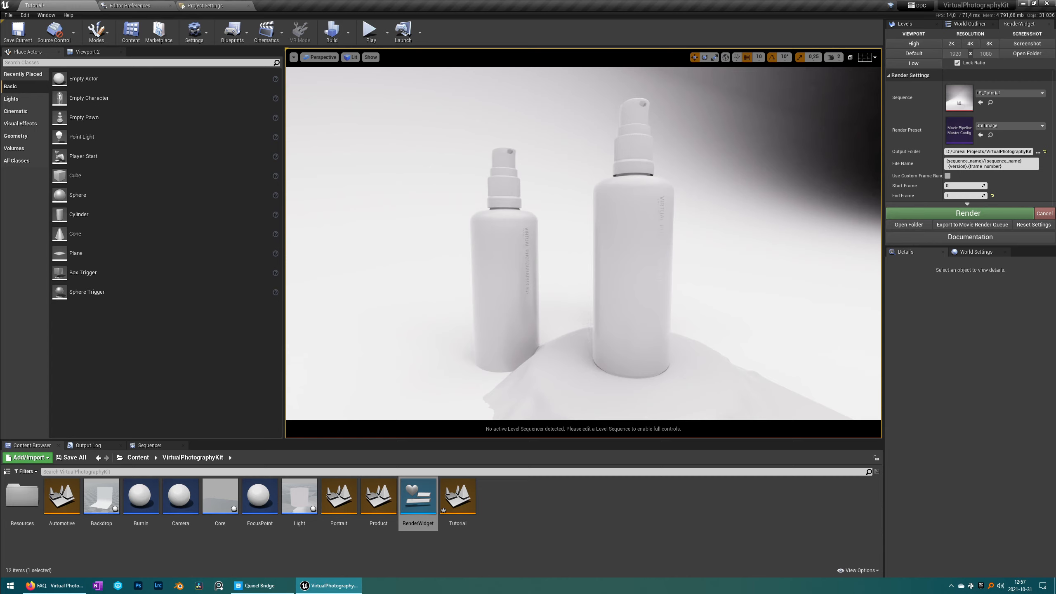
left_click(925, 55)
left_click(928, 43)
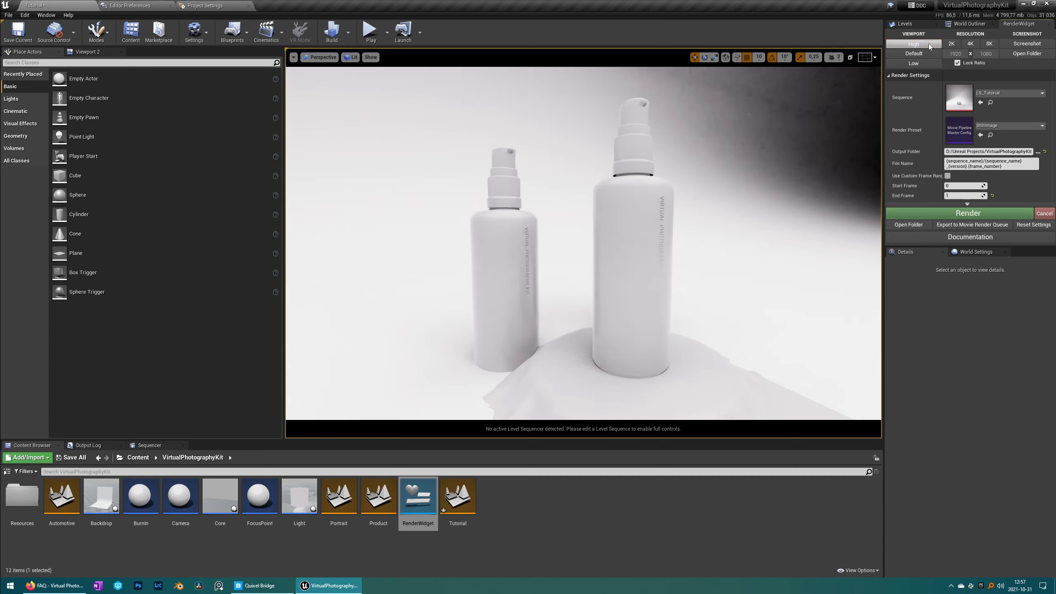
Try the Low viewport quality while flying around the bottles, and set the viewport quality to Default.
left_click(933, 64)
right_click_drag(698, 217, 746, 198)
key("s")
key("d")
key("w")
key("s")
key("w")
key("d")
key("s")
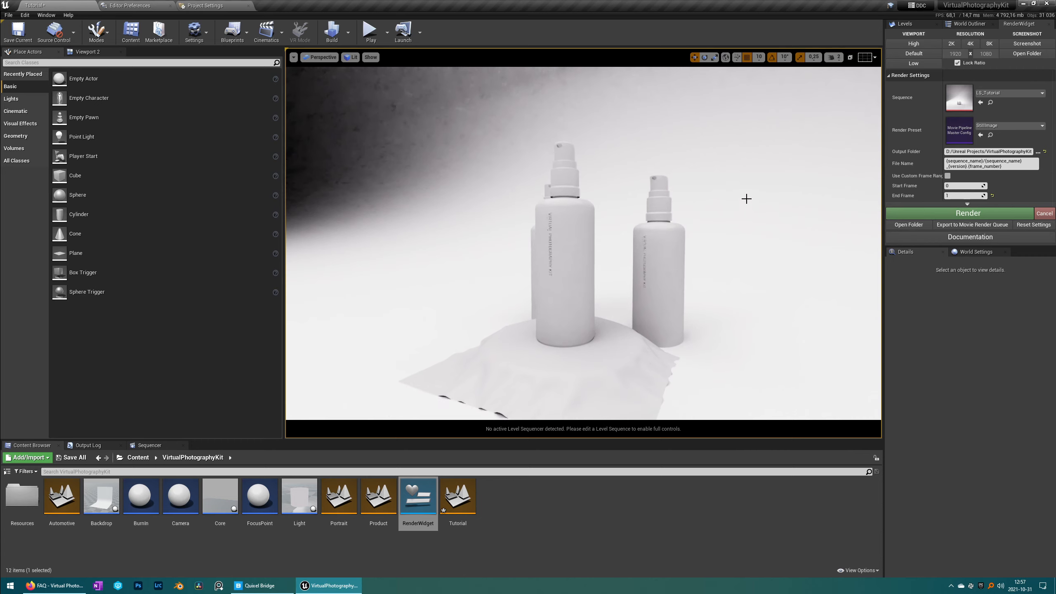
left_click(913, 53)
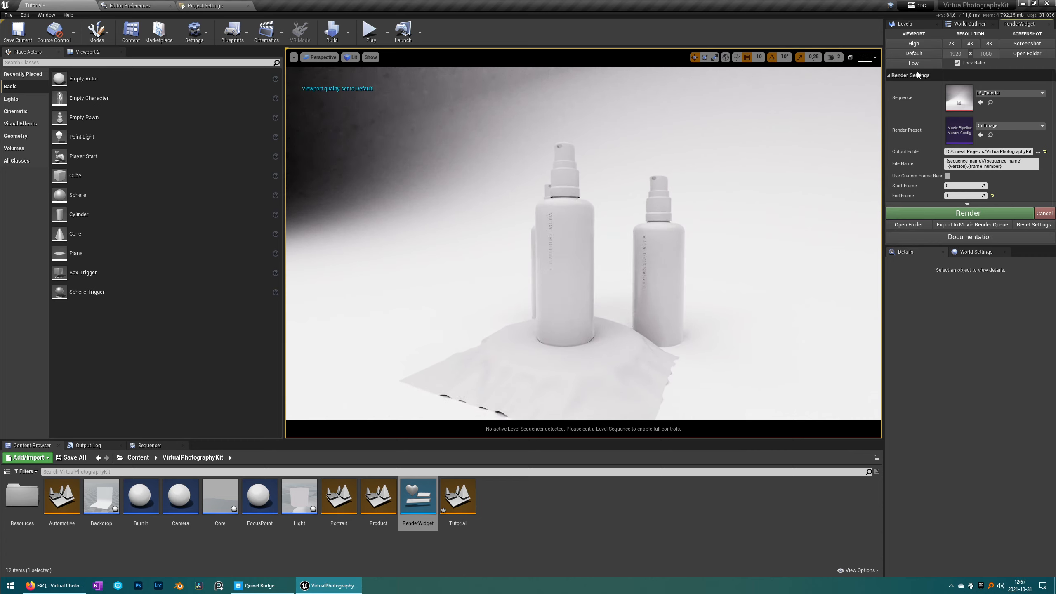
Try the 4K and 8K render resolutions and return the resolution to 2K.
left_click(951, 43)
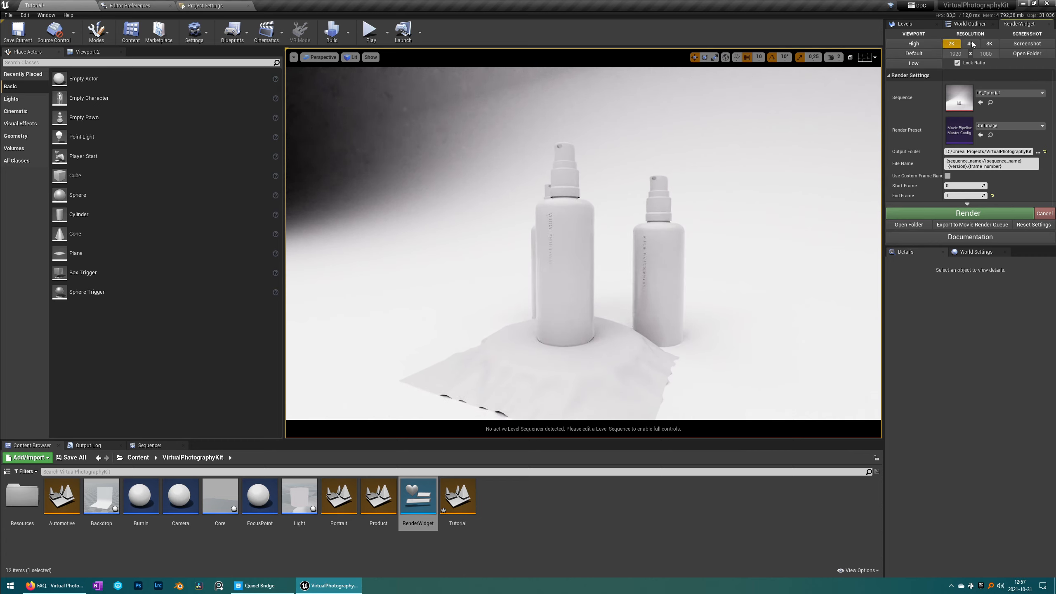
left_click(989, 44)
left_click(953, 44)
left_click(969, 45)
left_click(989, 44)
left_click(954, 44)
Step the Camera's sensor preset through APS-C (3:2), Medium Format (6:4.5), Medium Format (6:6) and Film (16:9), ending on Full Frame DSLR (3:2).
left_click_drag(690, 191, 690, 200)
left_click(968, 23)
left_click(925, 87)
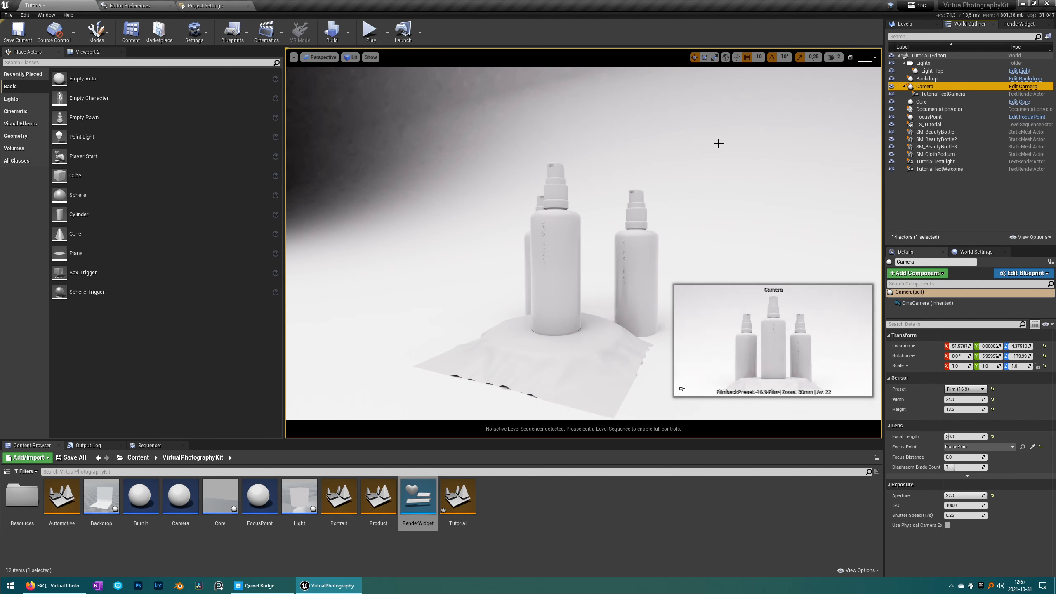
left_click(964, 389)
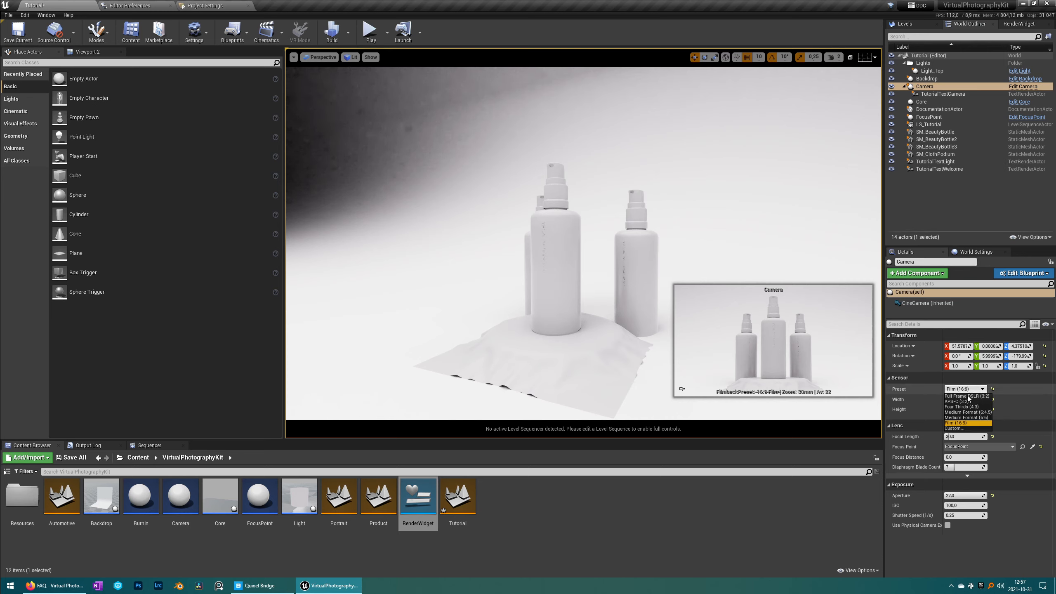
left_click(970, 398)
left_click(966, 411)
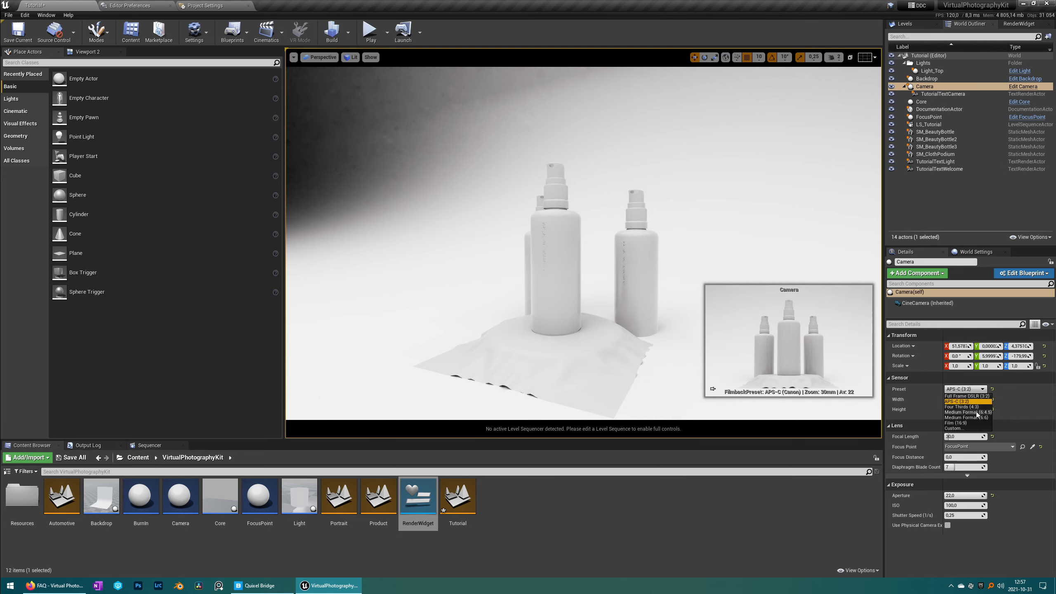
left_click(1018, 23)
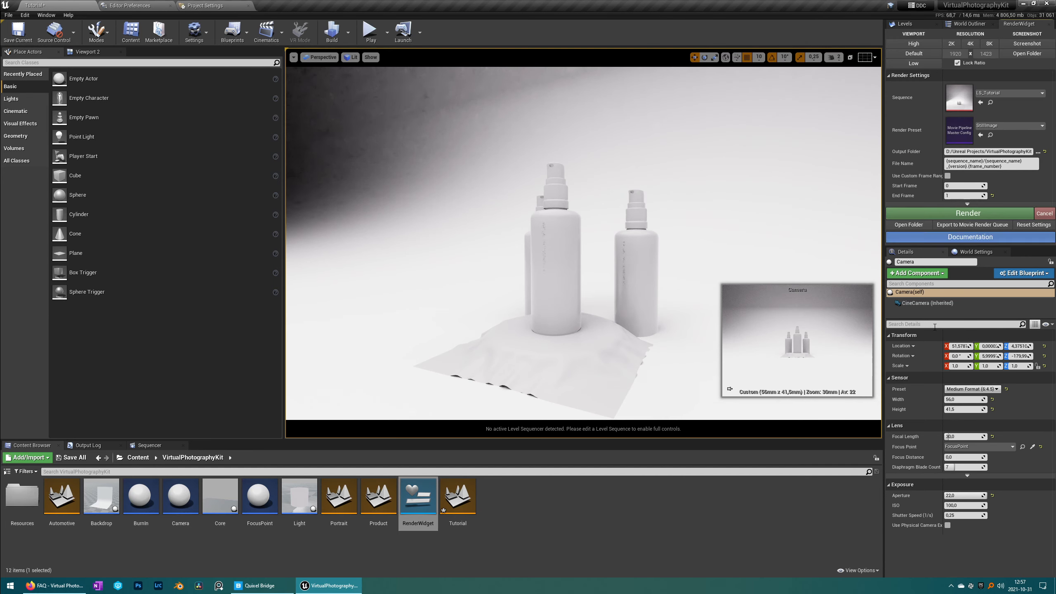
left_click(972, 388)
left_click(973, 417)
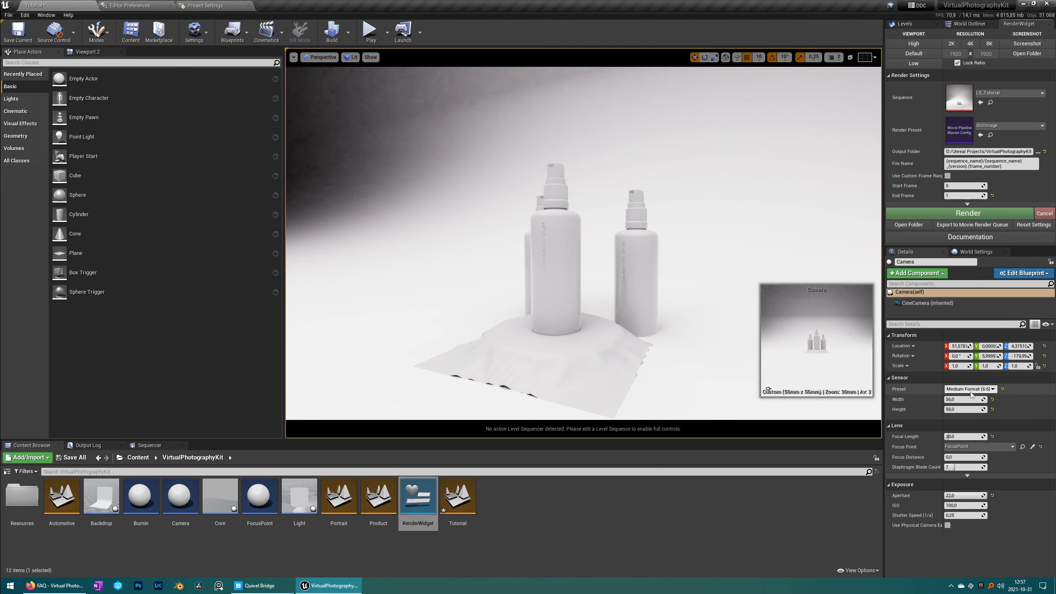
left_click(969, 389)
left_click(962, 424)
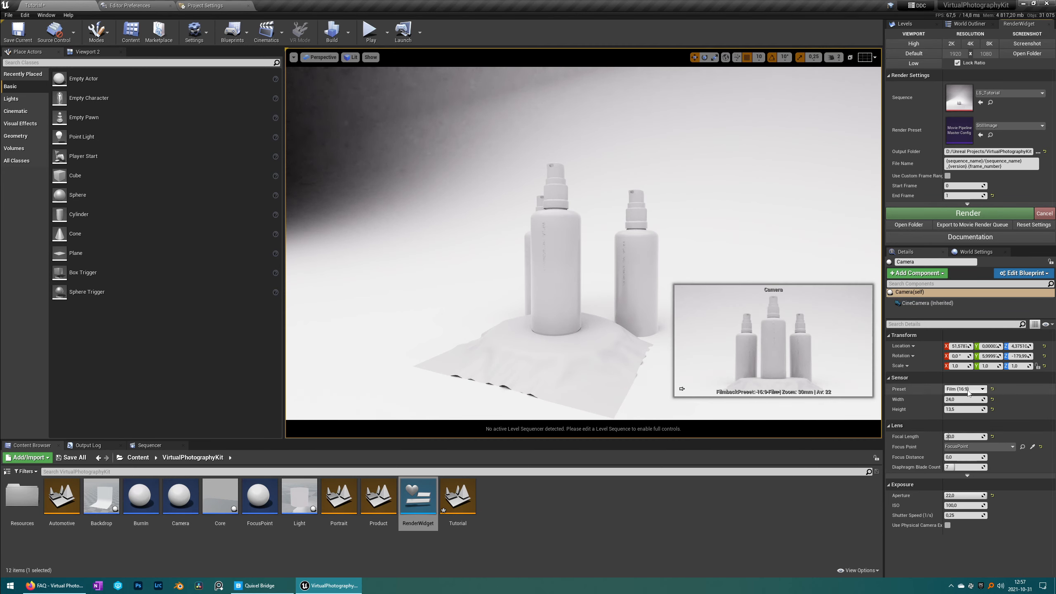
left_click(968, 389)
left_click(963, 397)
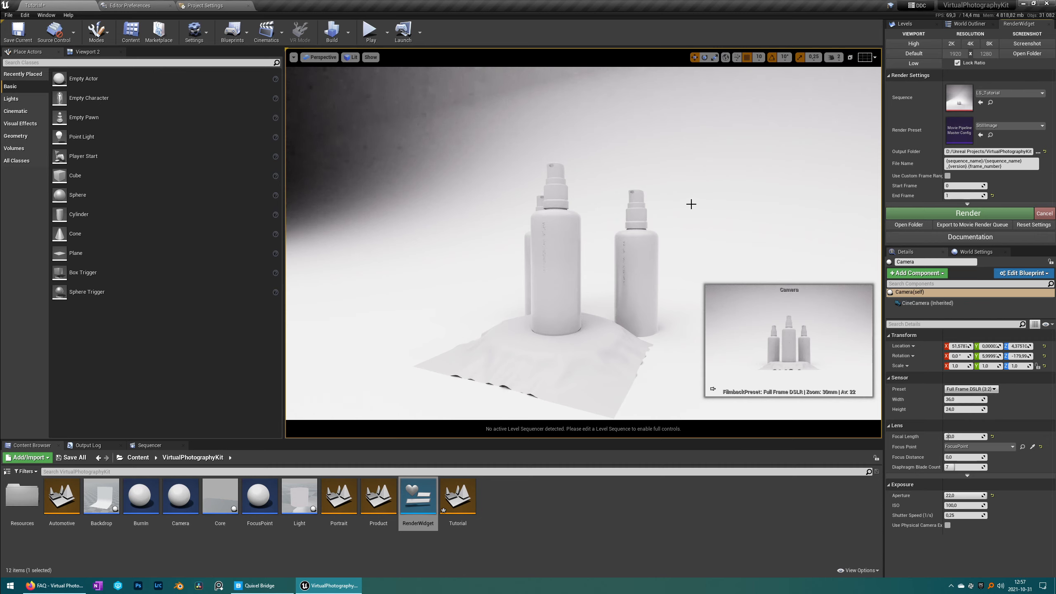
Try a custom render resolution of 512 × 400 with the ratio unlocked, and lock the ratio again.
left_click(957, 62)
type("512")
type("400")
left_click(957, 62)
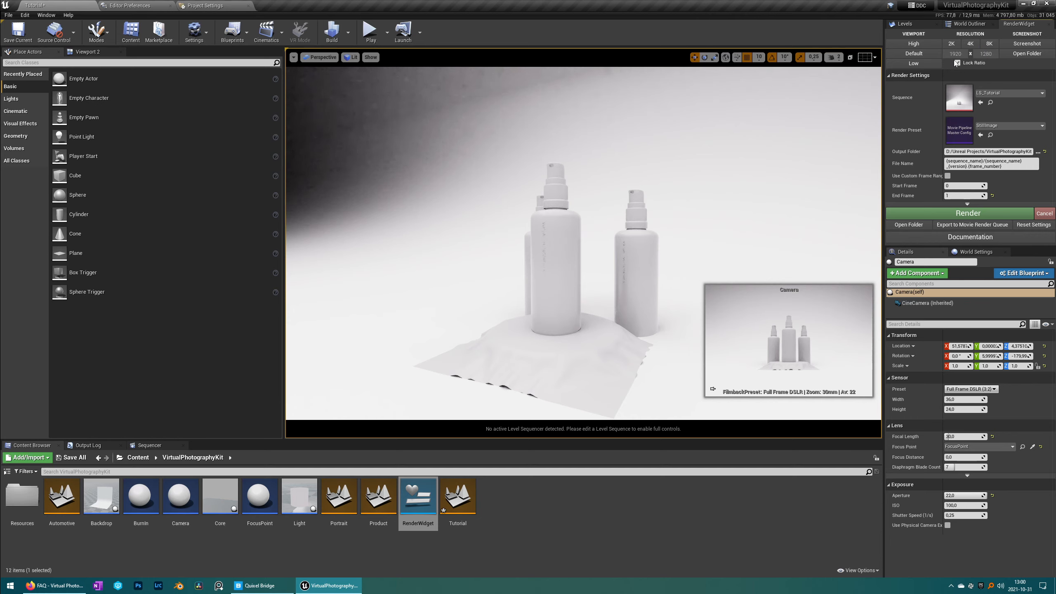
Take a high-resolution screenshot of the viewport and open the folder where screenshots are saved.
left_click(1049, 45)
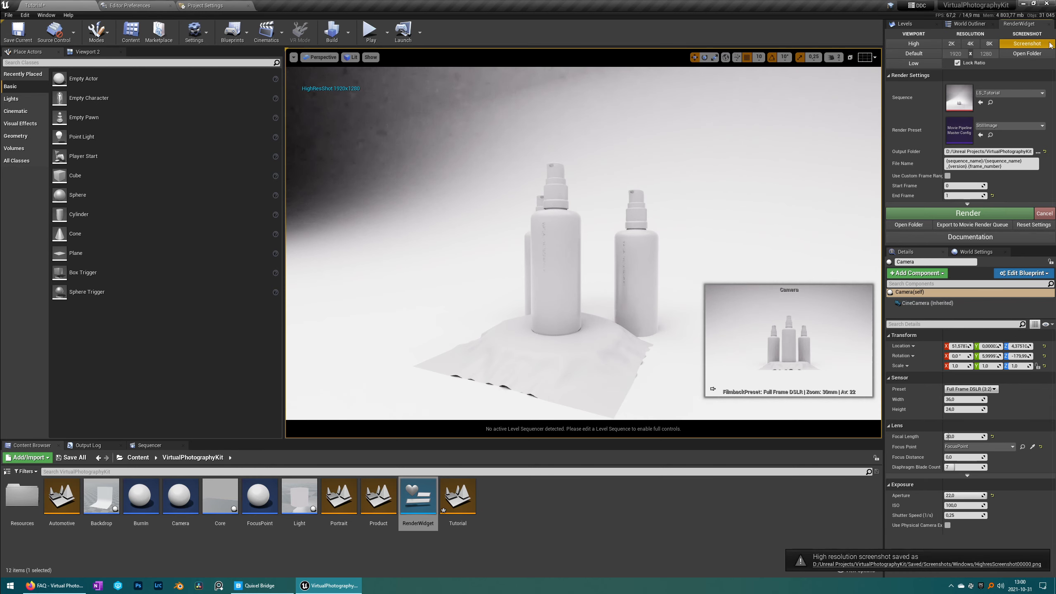
left_click(1048, 52)
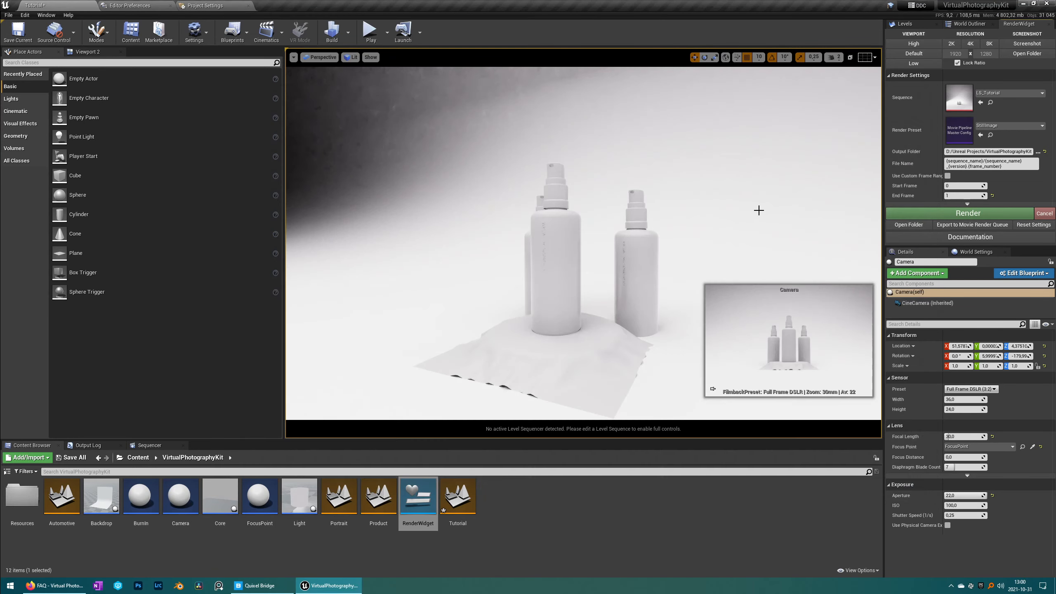
Open the LS_Tutorial level sequence assigned in the render settings.
left_click(921, 91)
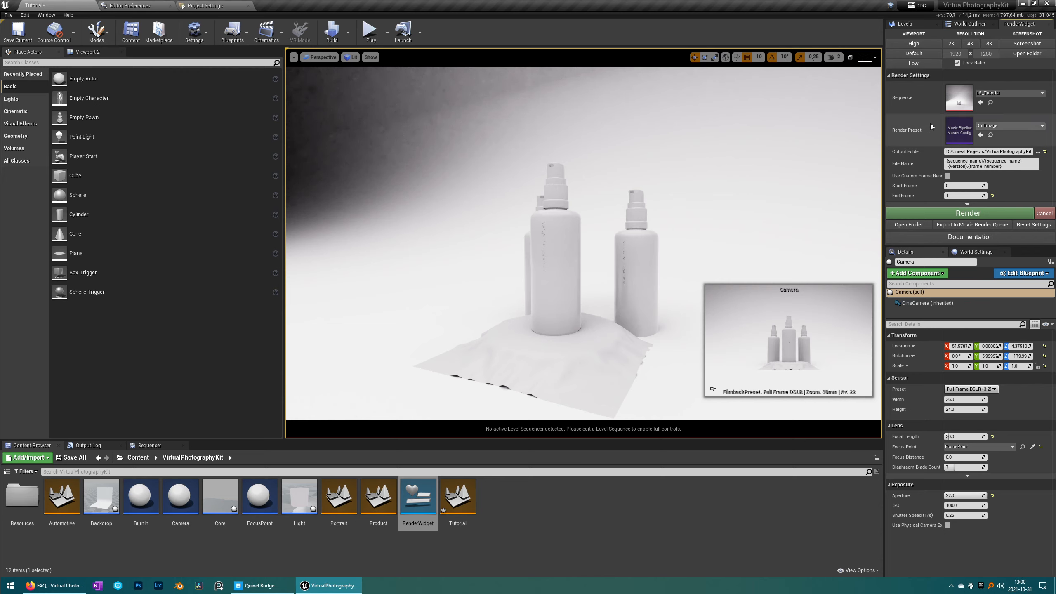
double_click(950, 105)
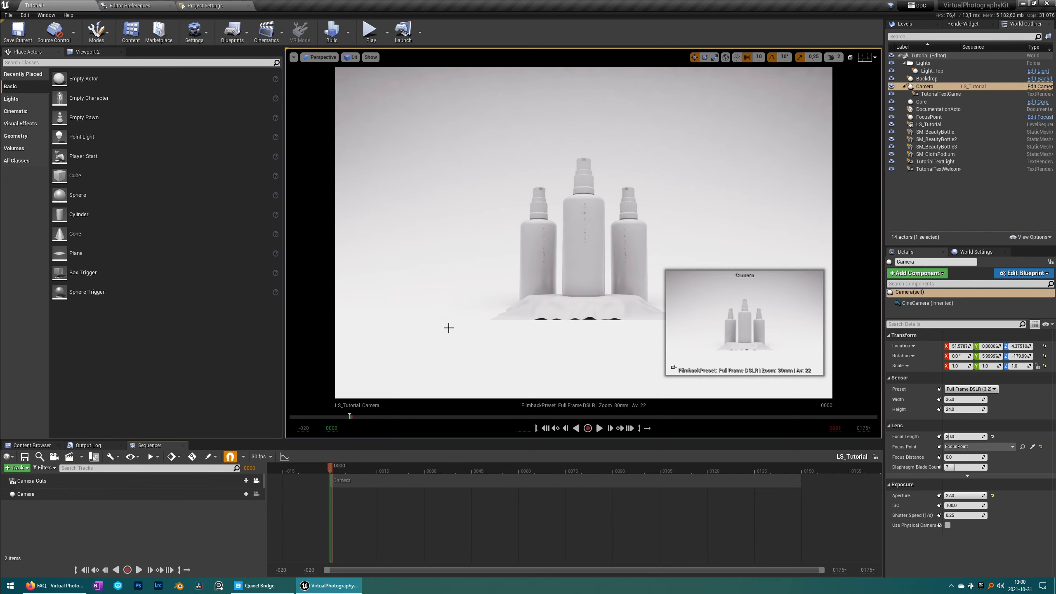
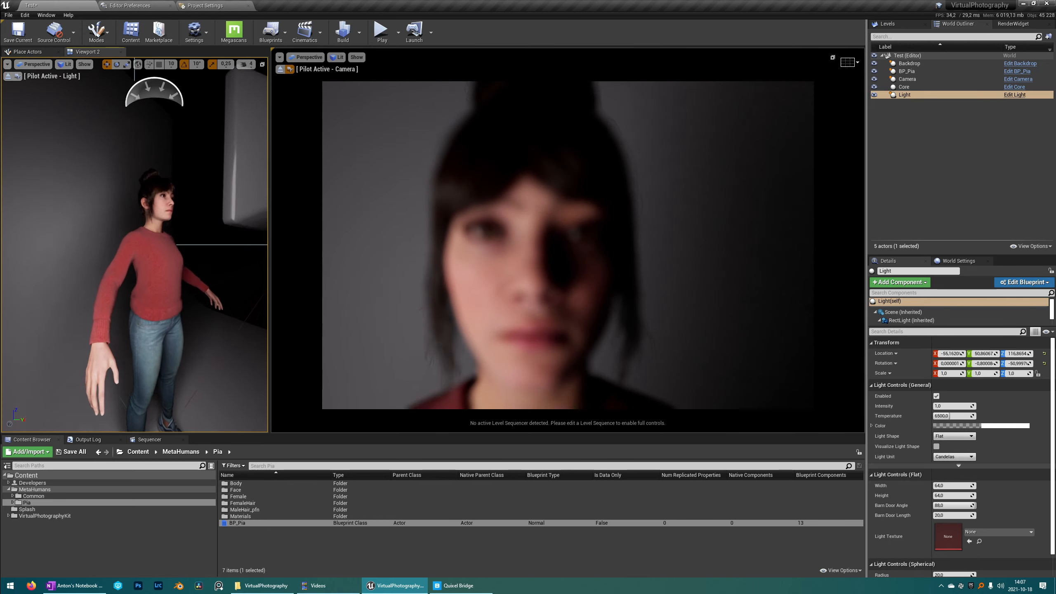
Fly the piloted Light around the MetaHuman's head, ending with the face lit from the camera's left side.
key("e")
key("d")
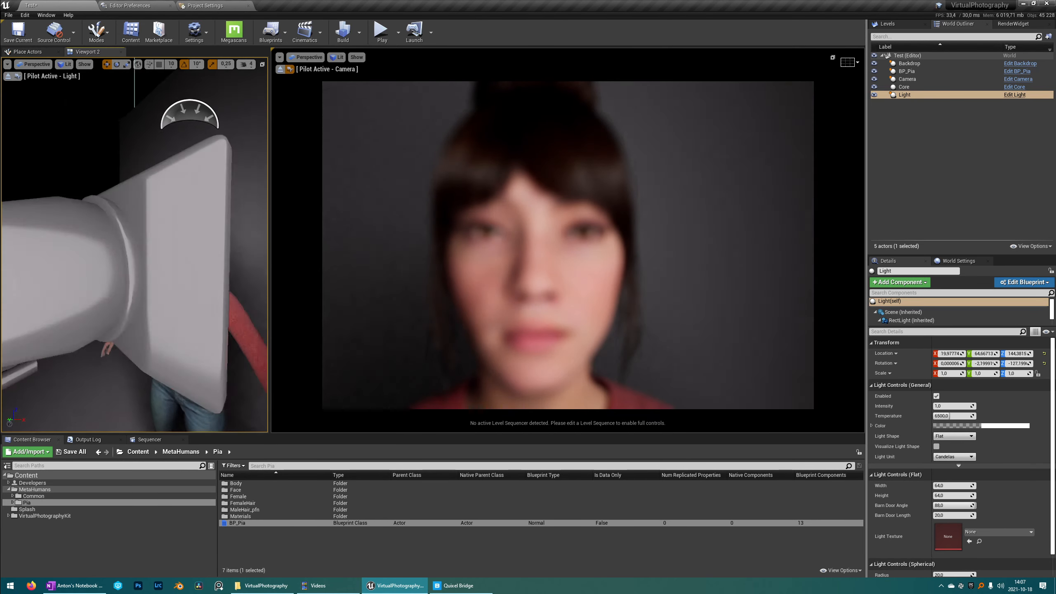
key("s")
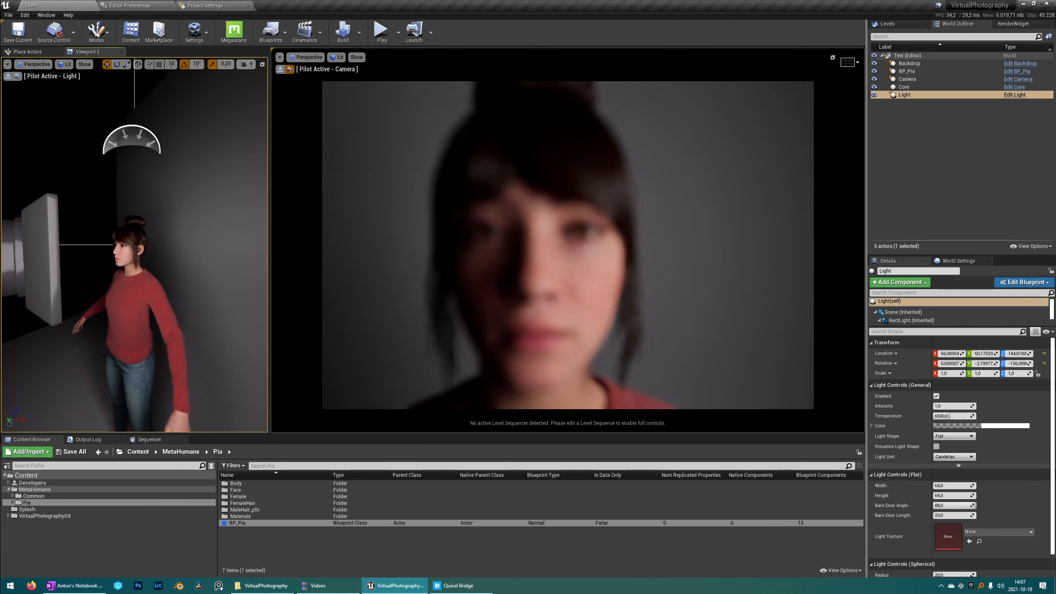
key("a")
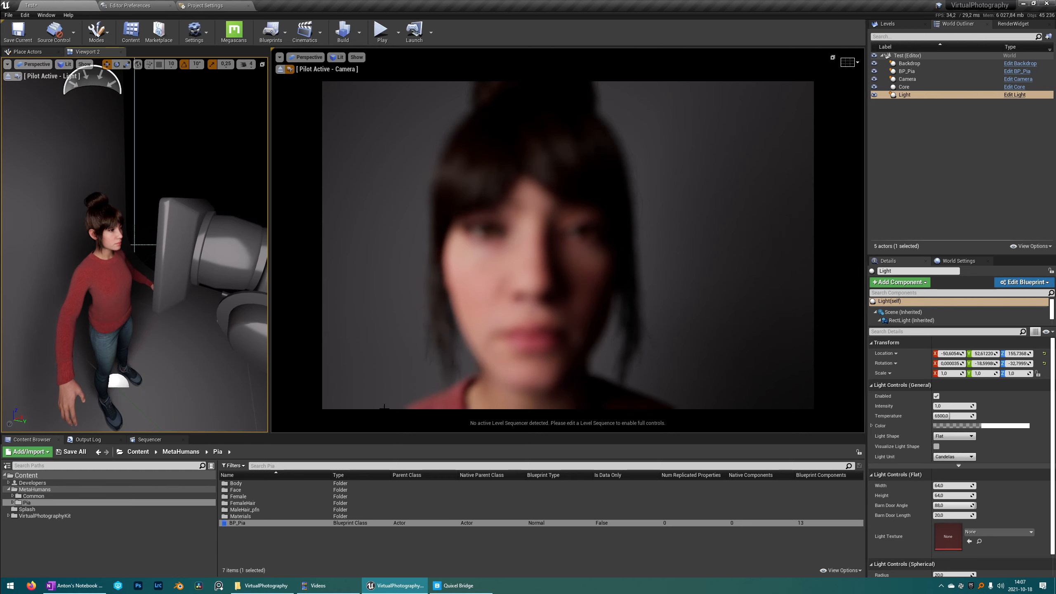
Place a FocusPoint from the VirtualPhotographyKit folder into the camera's view and select it.
left_click(33, 516)
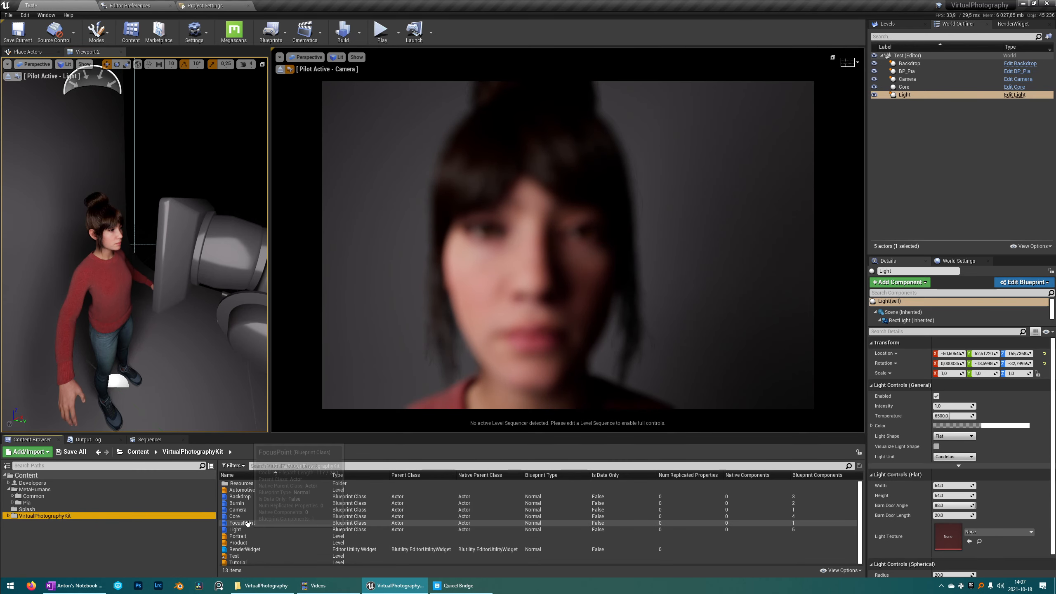
left_click_drag(238, 523, 808, 234)
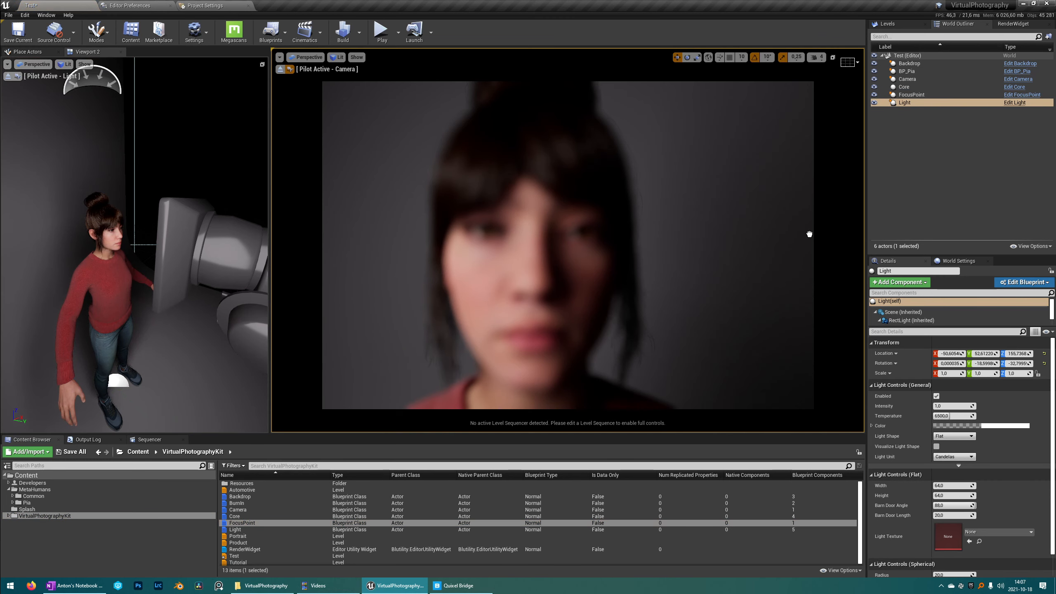
left_click_drag(512, 233, 512, 233)
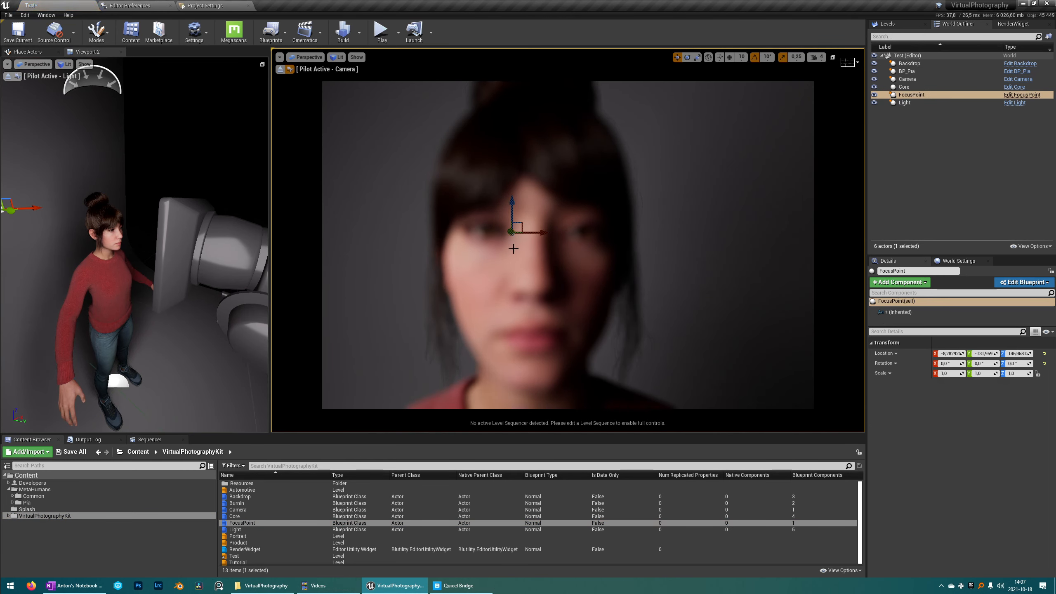
Stop piloting the Light and move the FocusPoint forward along Y to the MetaHuman's head.
mouse_move(134, 245)
right_mouse_down()
mouse_move(90, 226)
mouse_move(117, 233)
mouse_move(137, 259)
right_mouse_up()
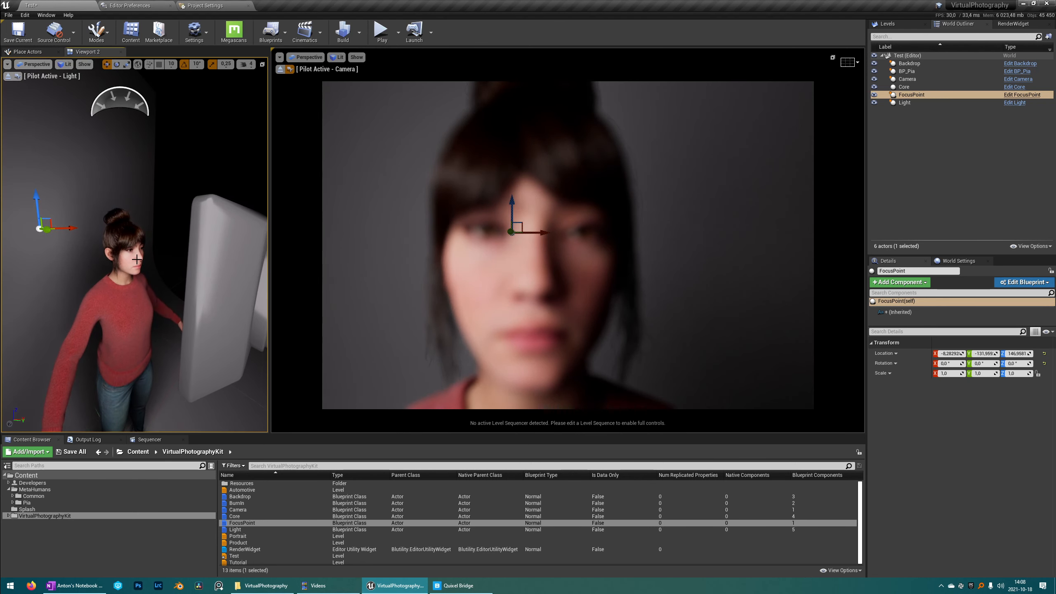
left_click(8, 78)
scroll(50, 247, "down", 6)
left_click_drag(50, 246, 212, 253)
key("w")
right_click_drag(212, 254, 202, 249)
Set FocusPoint as the Camera's actor to track, and move the FocusPoint forward to the front of the face.
left_click(907, 79)
left_click(950, 464)
left_click(959, 398)
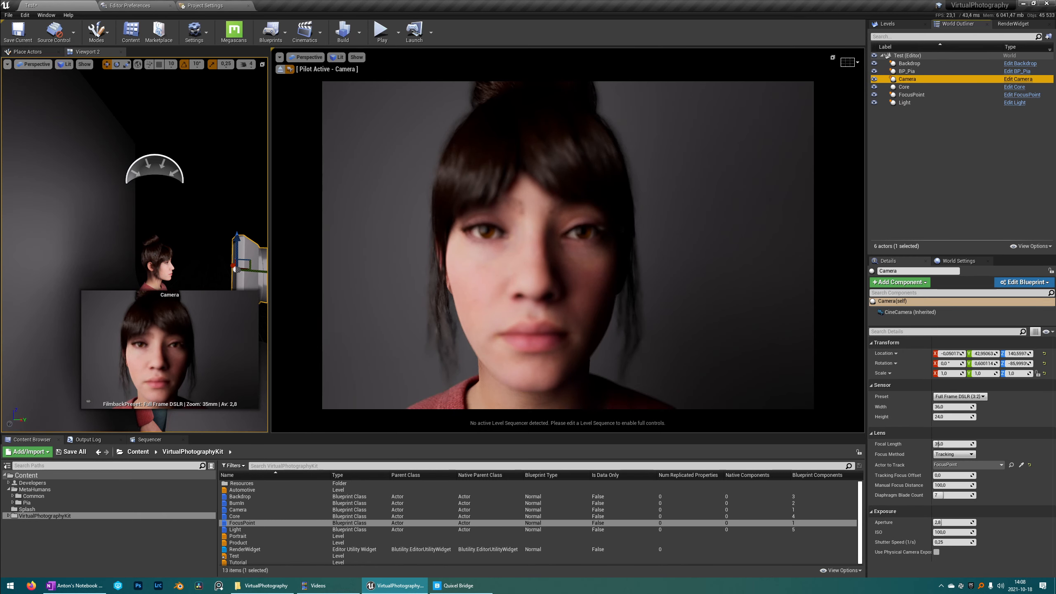
left_click(910, 95)
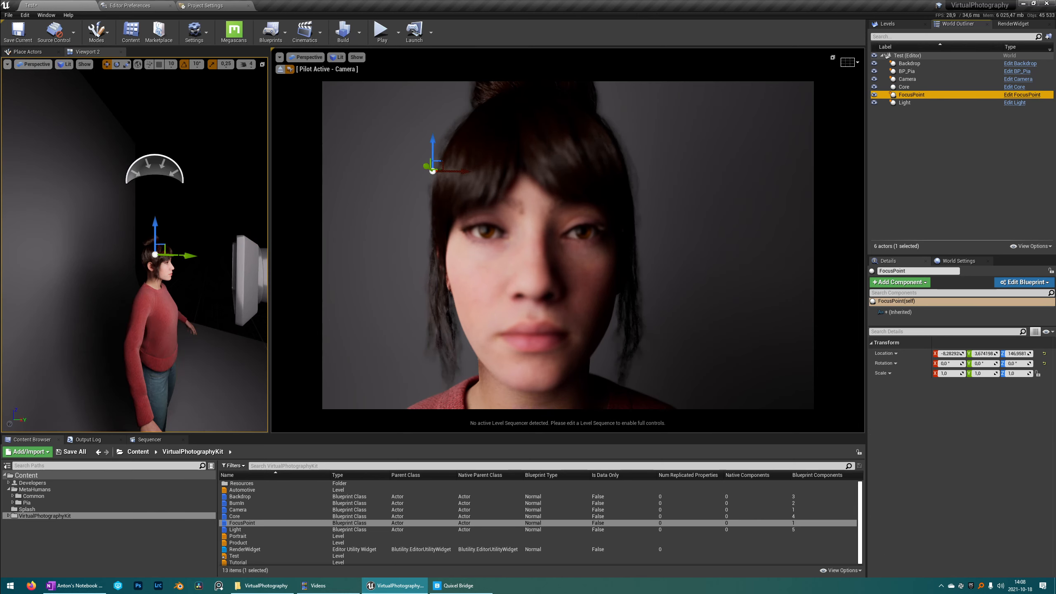
mouse_move(191, 255)
left_mouse_down()
mouse_move(220, 252)
mouse_move(178, 251)
mouse_move(207, 247)
left_mouse_up()
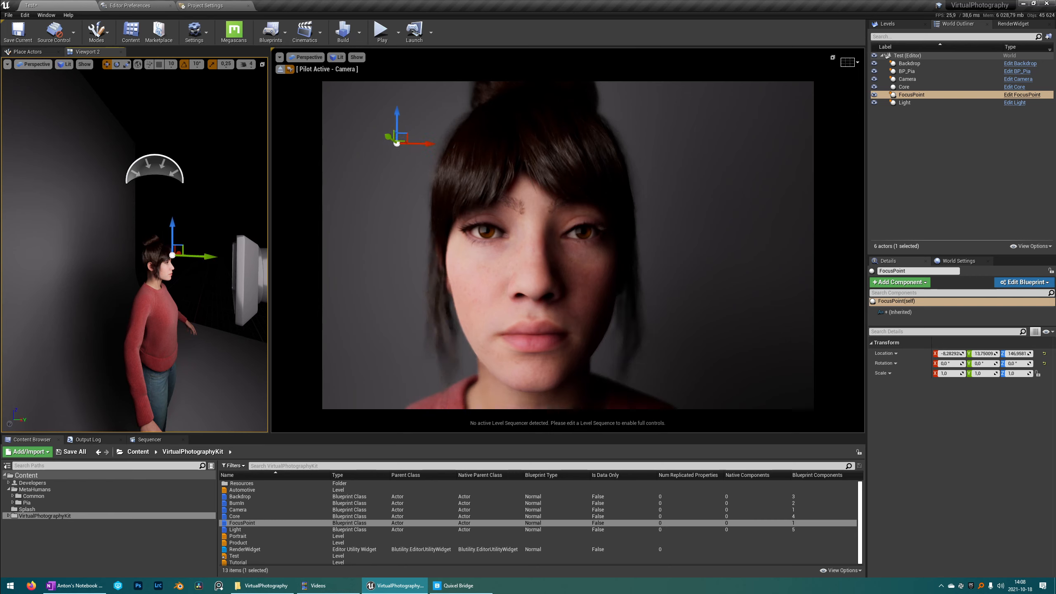
Set the second viewport's horizontal field of view to 60 while viewing the MetaHuman's head up close.
key("w")
right_click_drag(208, 245, 94, 190)
key("w")
key("d")
key("s")
left_click(8, 63)
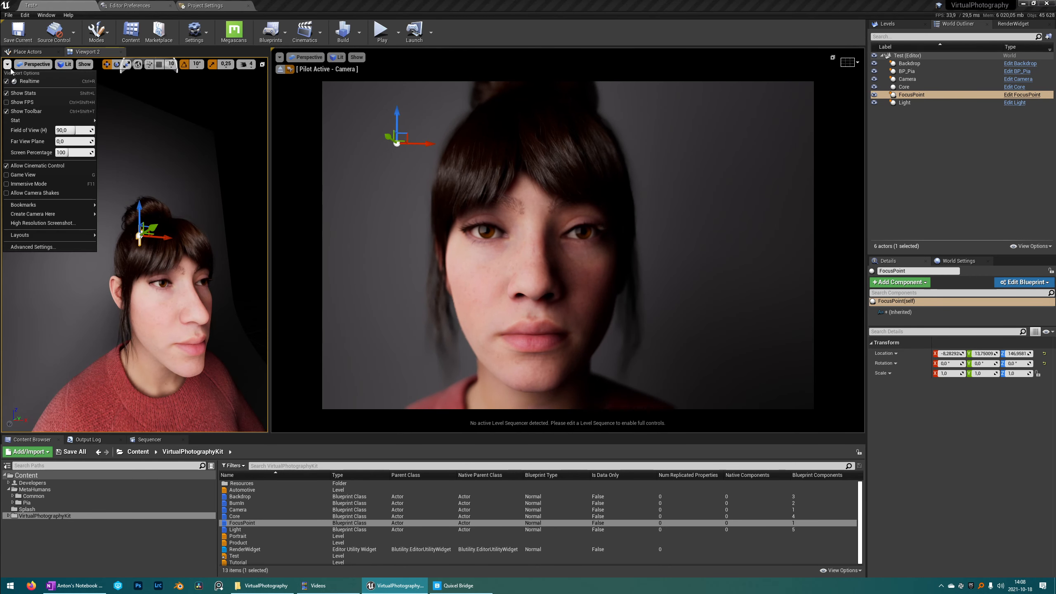
left_click(66, 130)
type("60")
key("Return")
Lower the FocusPoint to eye level and rotate it −90° about Z.
key("s")
mouse_move(154, 174)
right_mouse_down()
mouse_move(192, 179)
mouse_move(145, 178)
mouse_move(158, 179)
right_mouse_up()
key("w")
key("w")
left_click_drag(152, 216, 103, 317)
key("e")
left_click_drag(120, 327, 70, 327)
key("d")
mouse_move(121, 316)
right_mouse_down()
mouse_move(50, 311)
mouse_move(81, 292)
mouse_move(121, 303)
right_mouse_up()
key("w")
key("d")
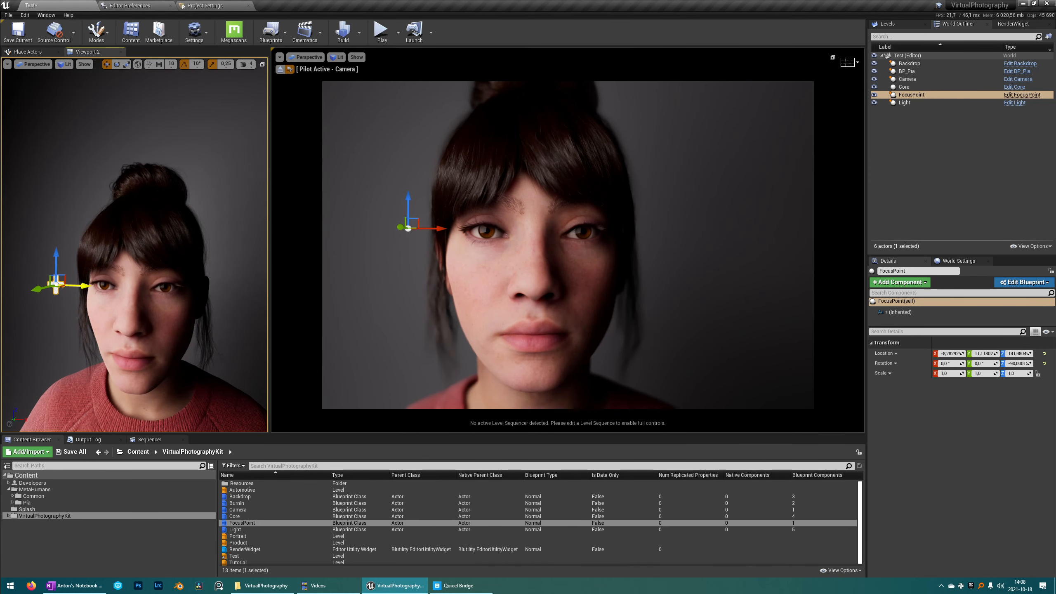
Move the FocusPoint sideways and in depth onto the eye on the lit side of the face.
left_click_drag(81, 286, 131, 286)
key("d")
key("w")
right_click_drag(131, 286, 58, 278)
key("d")
left_click_drag(58, 278, 79, 275)
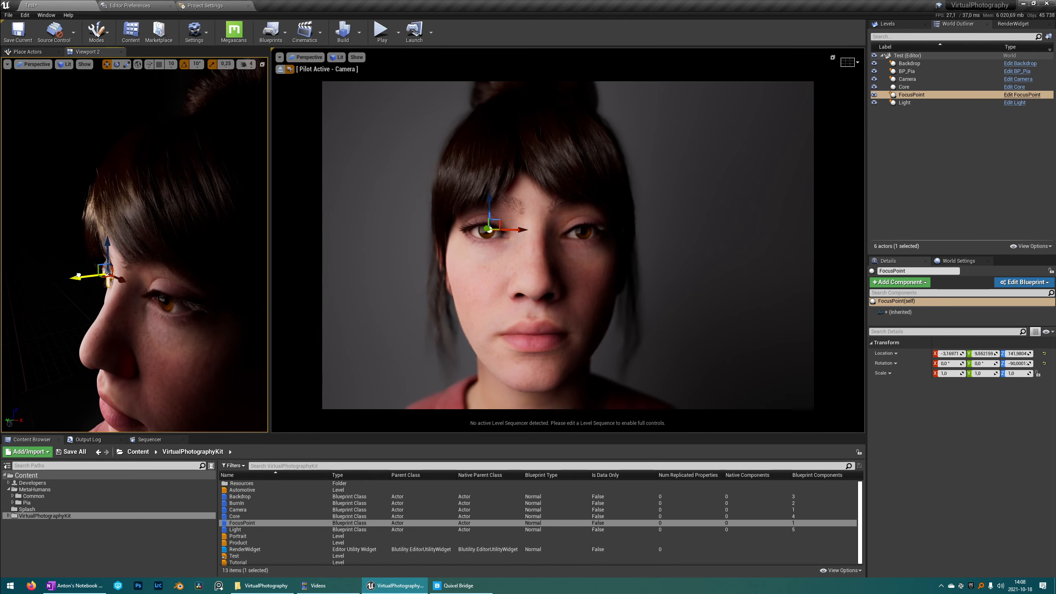
key("s")
key("a")
mouse_move(81, 275)
right_mouse_down()
mouse_move(145, 273)
mouse_move(83, 273)
right_mouse_up()
key("w")
key("d")
key("s")
Select the Camera and fly it through the piloted view to reframe the portrait slightly off-centre.
left_click(476, 270)
left_click(906, 79)
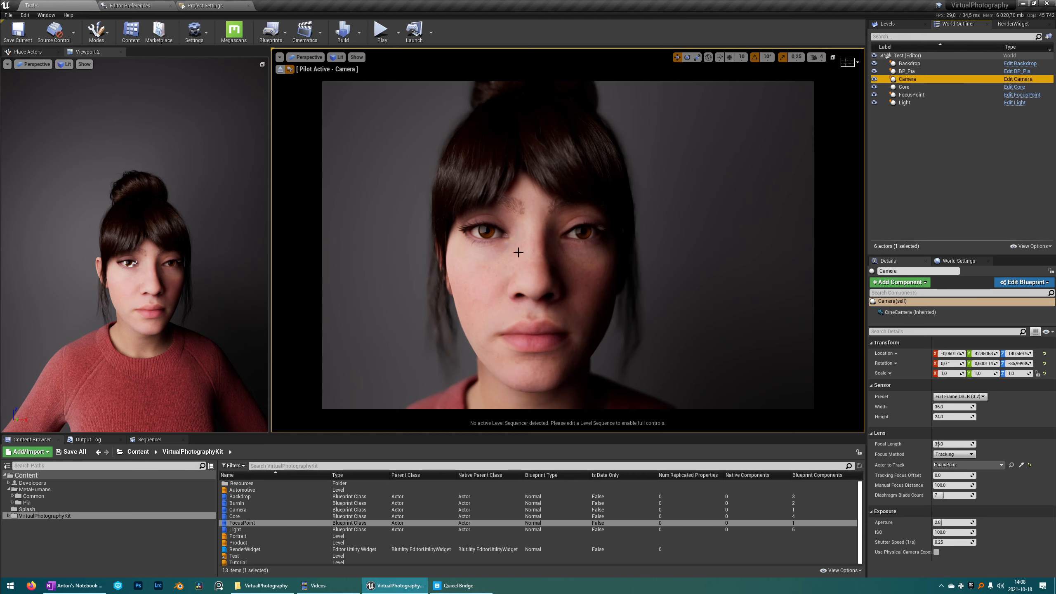
key("s")
mouse_move(534, 250)
right_mouse_down()
mouse_move(458, 247)
mouse_move(601, 250)
mouse_move(516, 247)
mouse_move(533, 251)
right_mouse_up()
key("d")
key("w")
key("s")
key("s")
key("a")
key("w")
key("s")
key("d")
key("w")
key("d")
key("a")
Try a Light intensity of 2 and set the intensity back to 1.
left_click(905, 102)
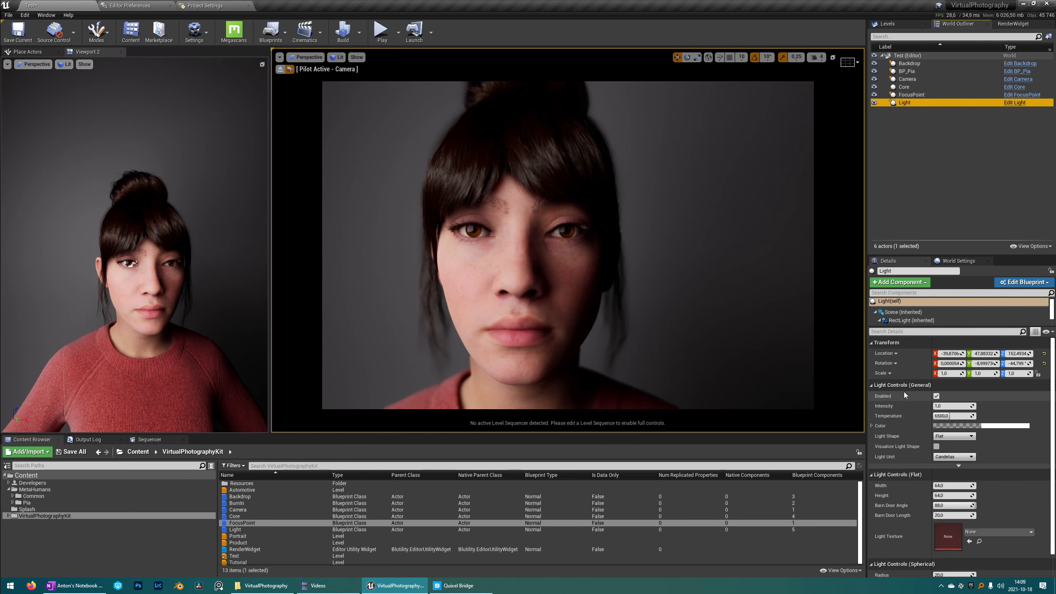
scroll(944, 392, "down", 1)
left_click(944, 392)
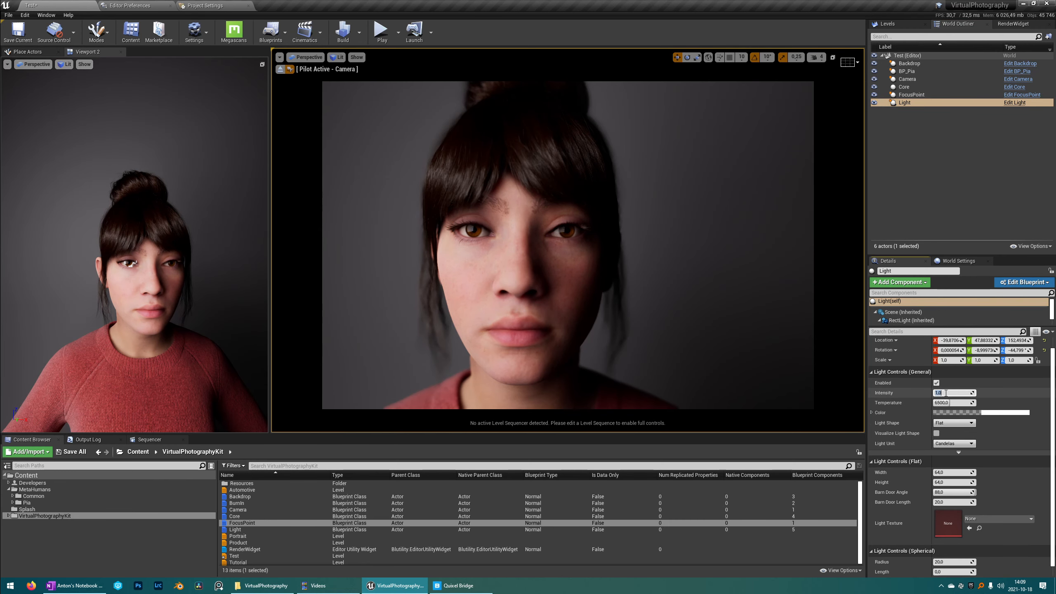
type("2")
key("Return")
type("1")
key("Return")
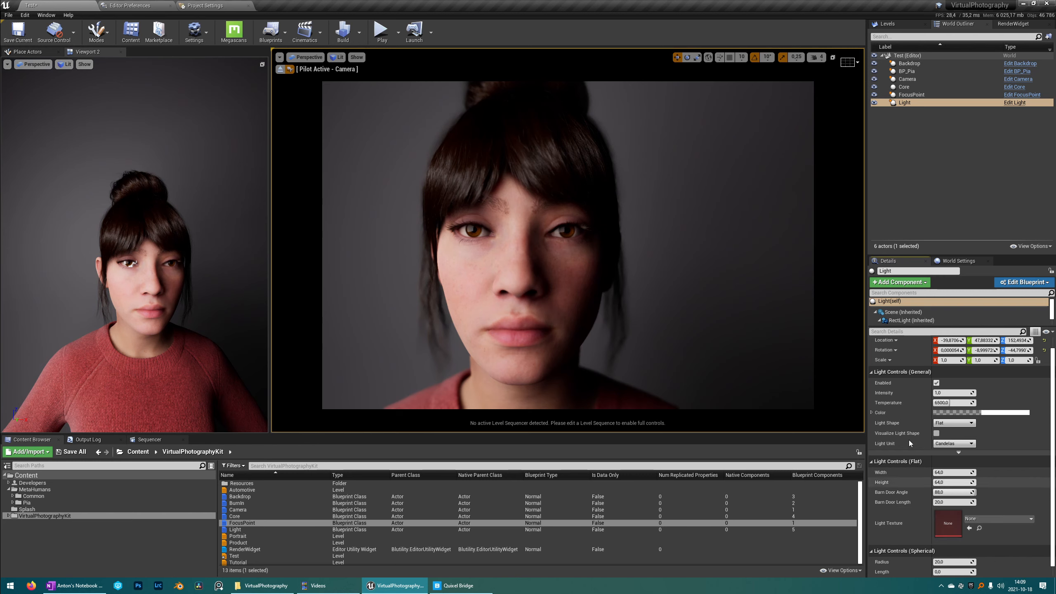
scroll(901, 474, "down", 1)
scroll(905, 521, "up", 1)
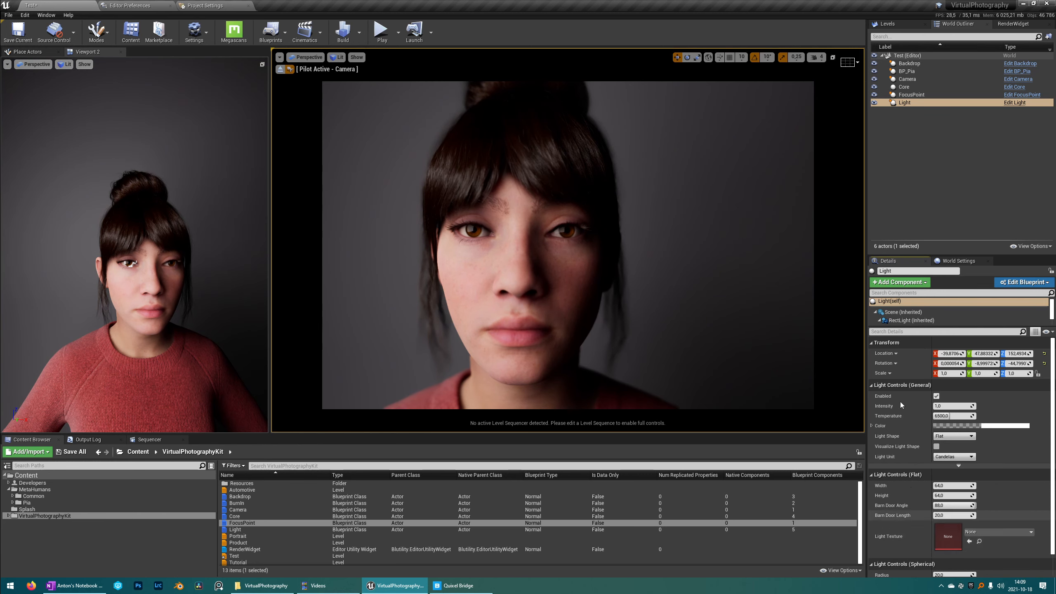
scroll(899, 453, "down", 1)
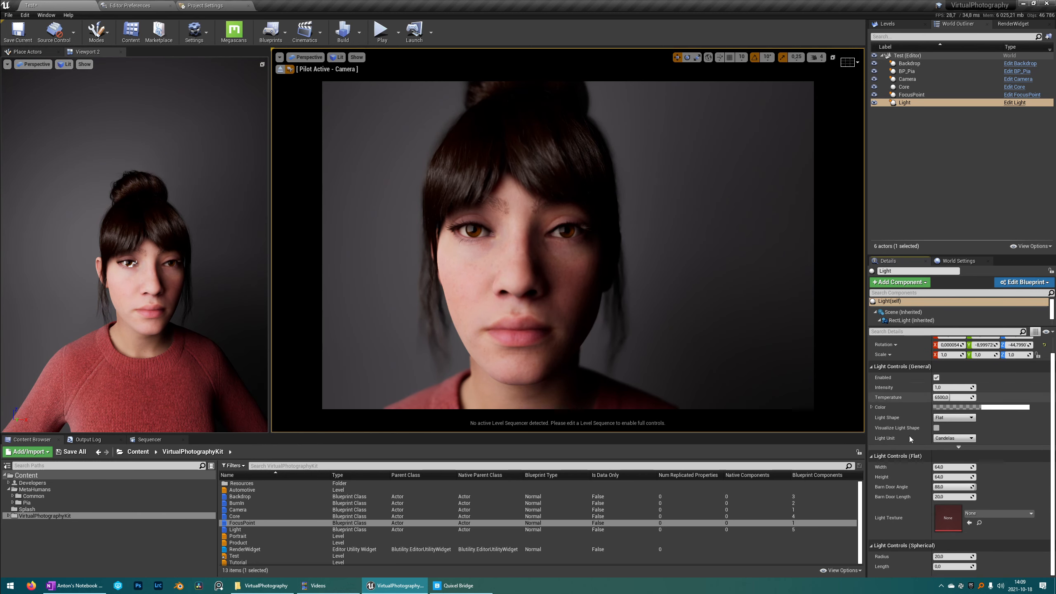
left_click(909, 115)
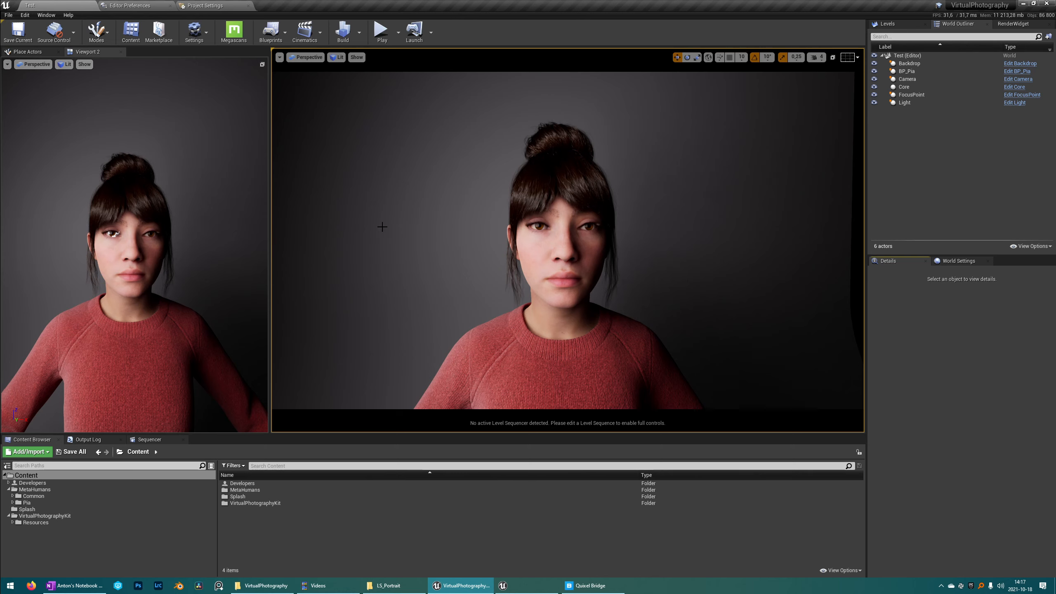
Add a level sequence to the level and save it as NewLevelSequence in the Content folder.
left_click(304, 32)
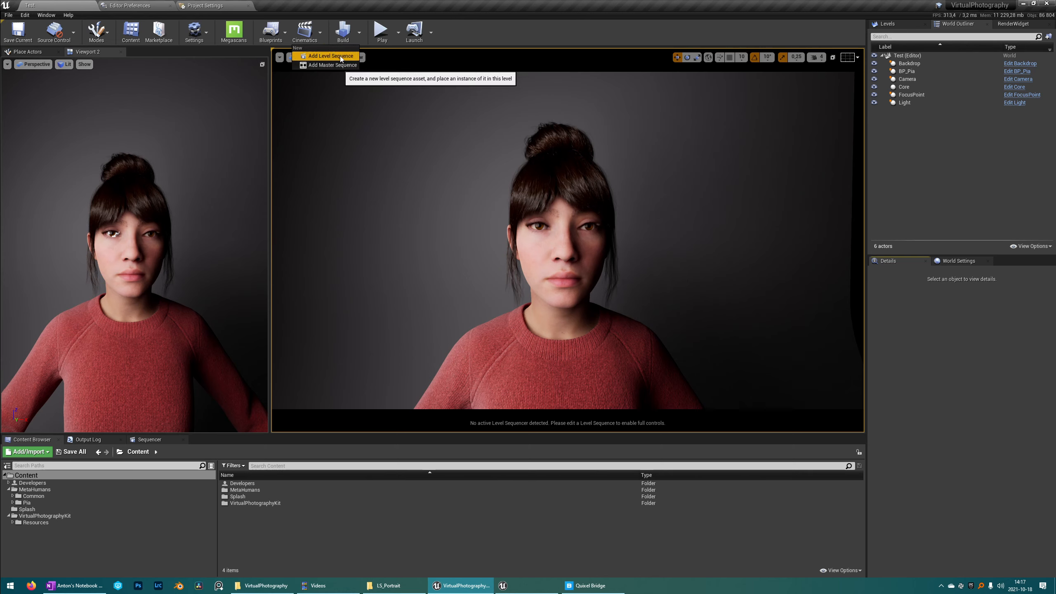
left_click(330, 56)
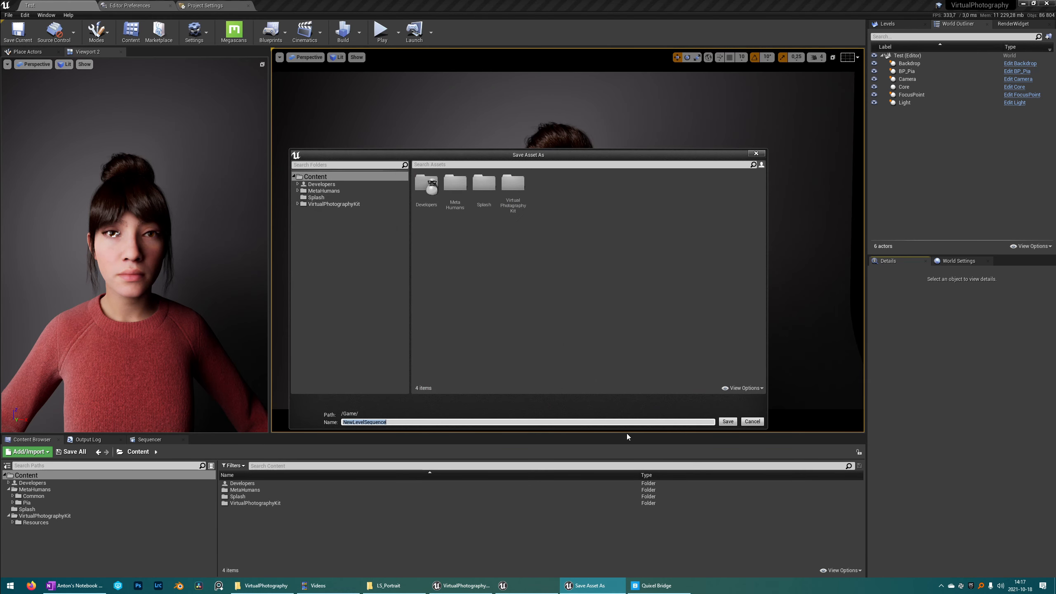
left_click(728, 421)
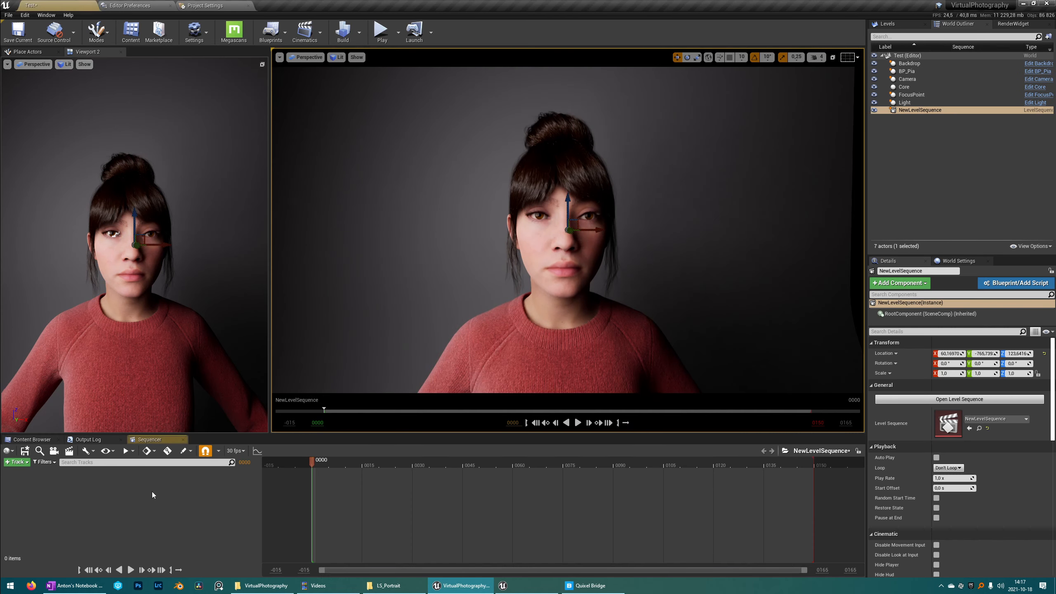
Add the Camera actor and a Camera Cuts track to NewLevelSequence.
left_click_drag(907, 80, 89, 495)
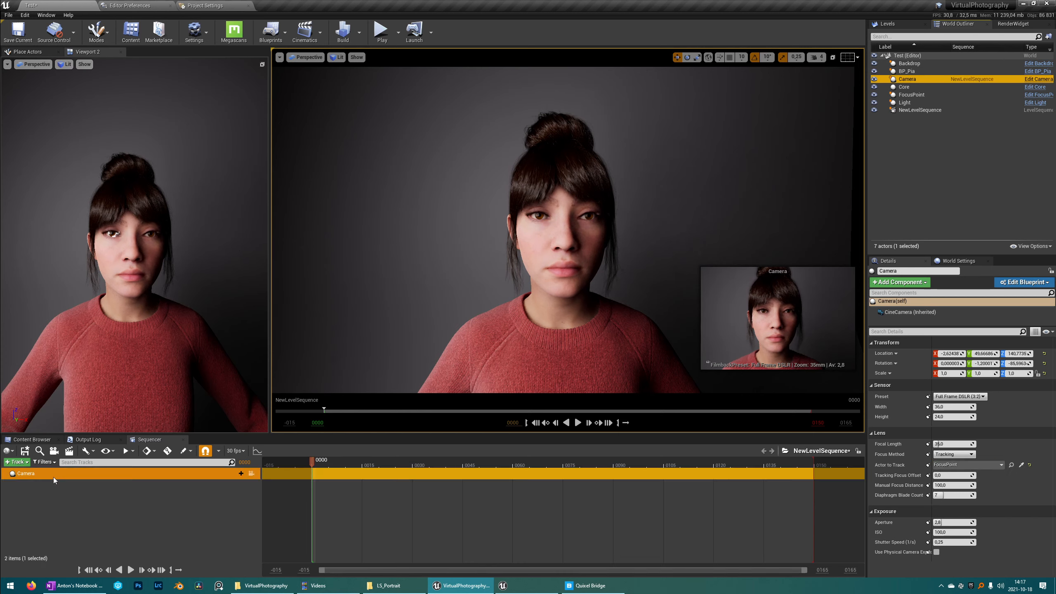
left_click(17, 461)
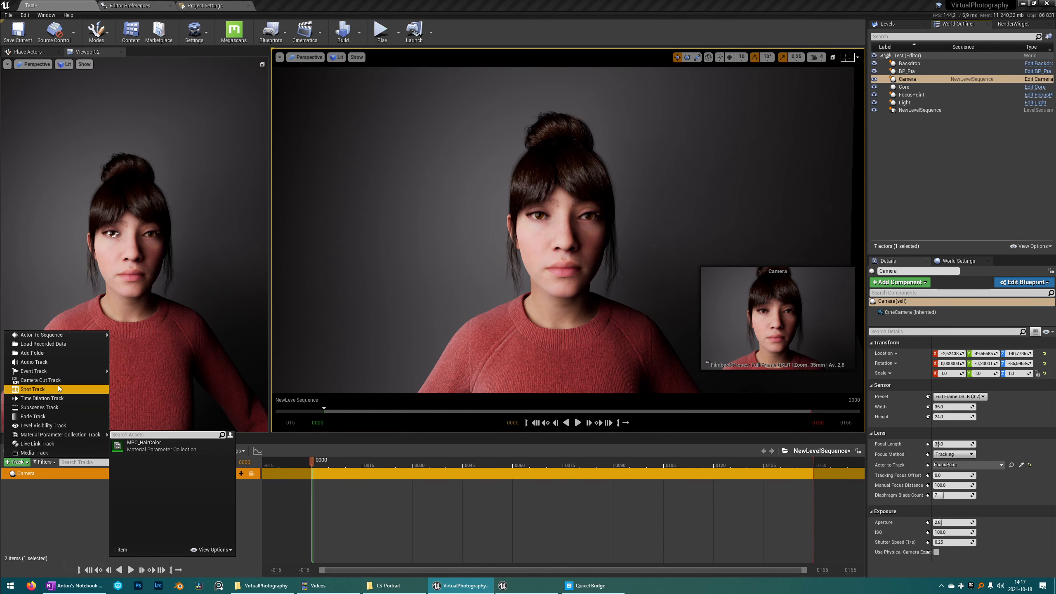
left_click(29, 380)
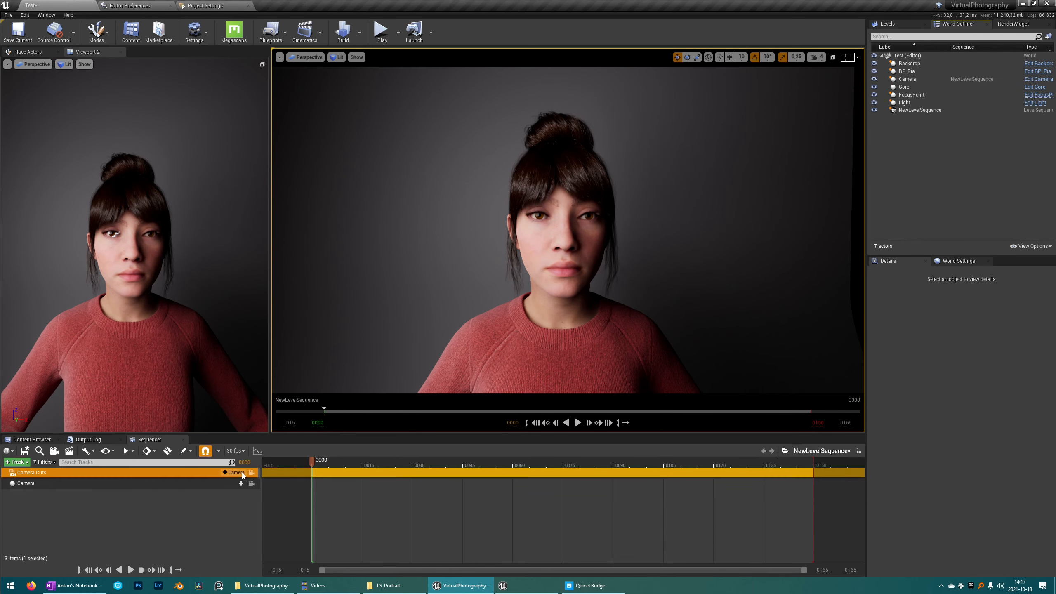
Bind the Camera Cuts track to the existing Camera and lock the viewports to the camera cuts.
left_click(235, 472)
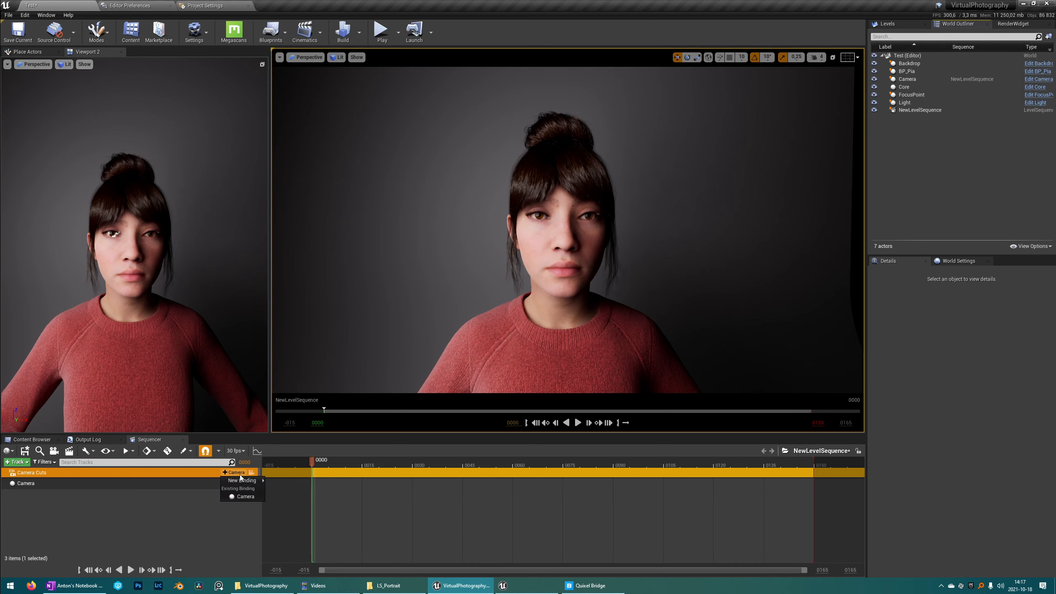
left_click(253, 497)
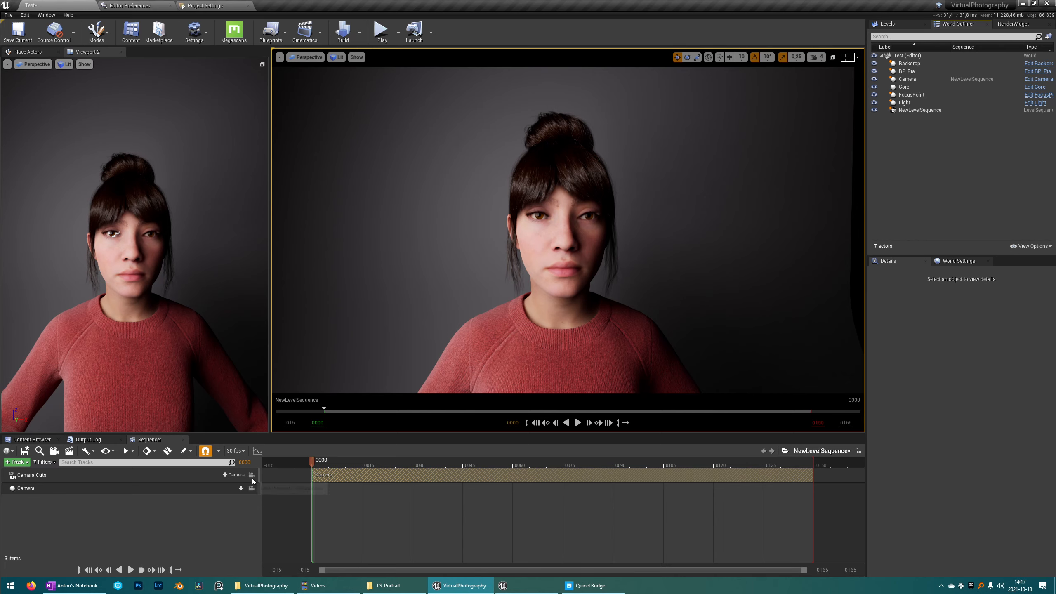
left_click(251, 475)
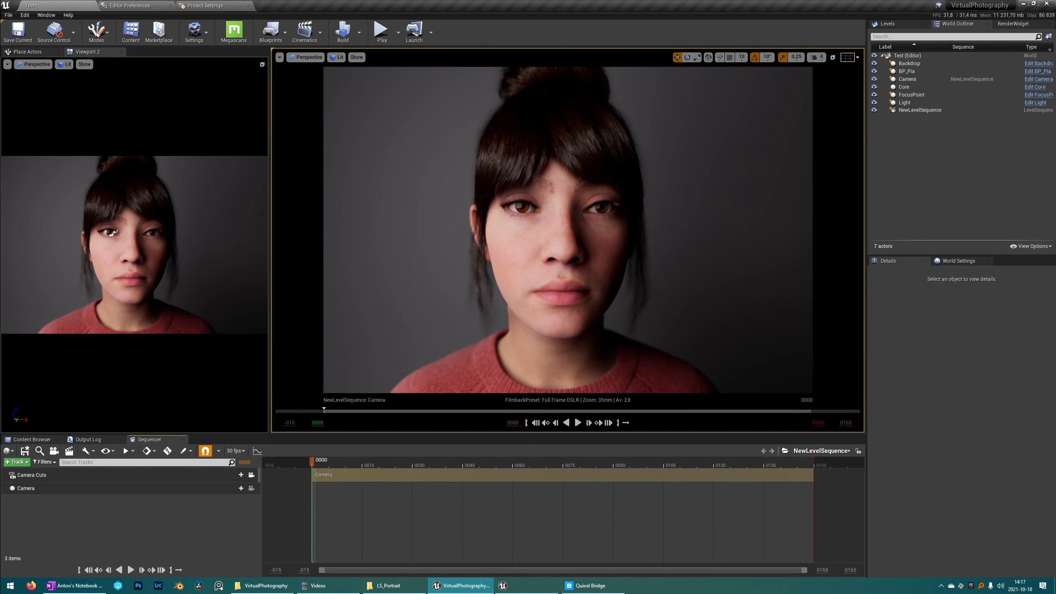
Save NewLevelSequence and bring up the VirtualPhotographyKit folder's assets.
left_click(24, 451)
left_click(32, 439)
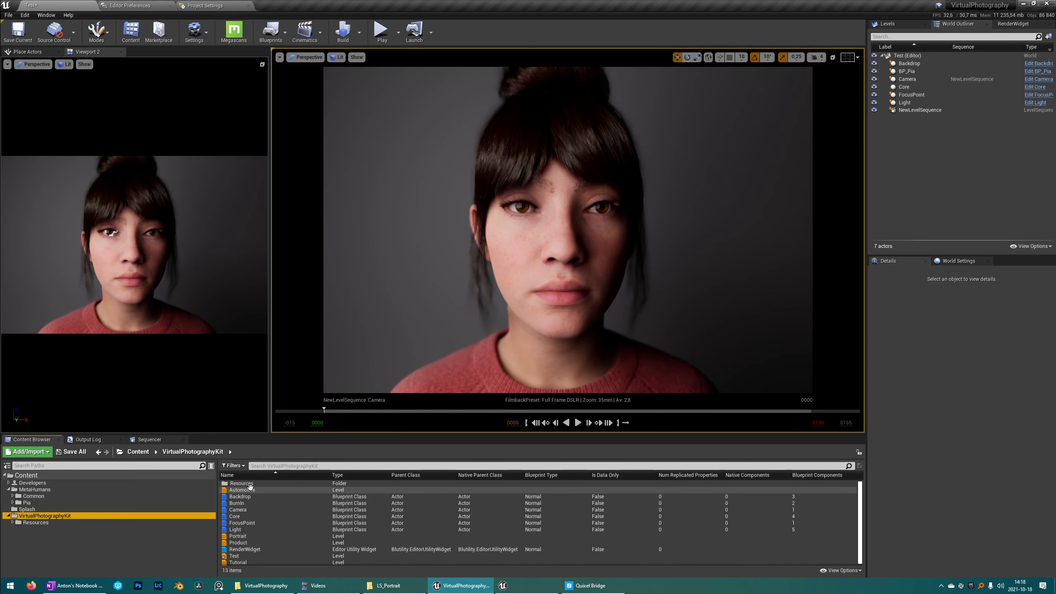
Choose NewLevelSequence as the sequence to render in RenderWidget.
left_click(249, 537)
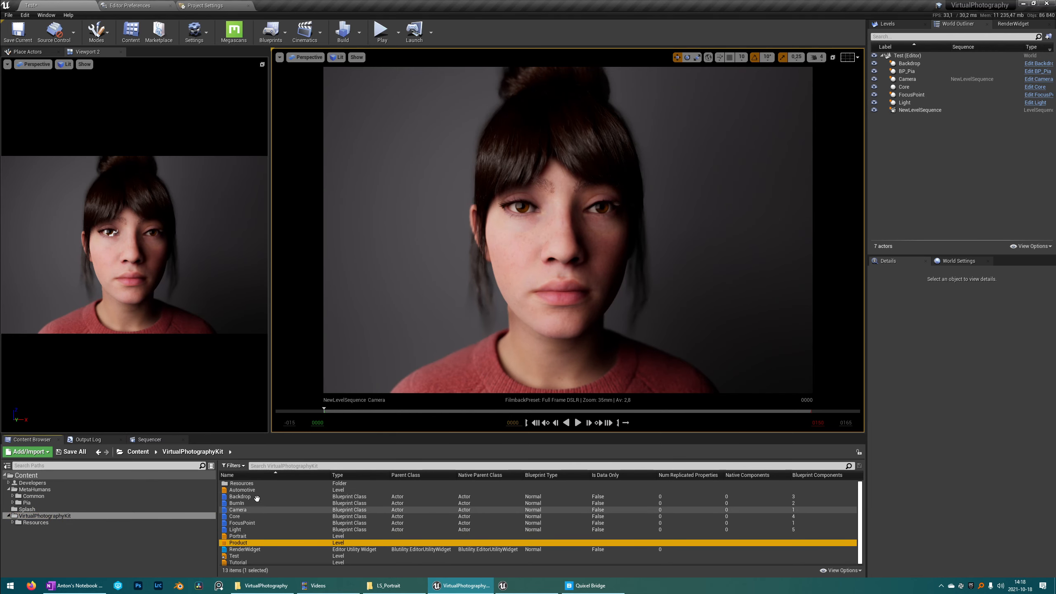
left_click(249, 490)
left_click(146, 439)
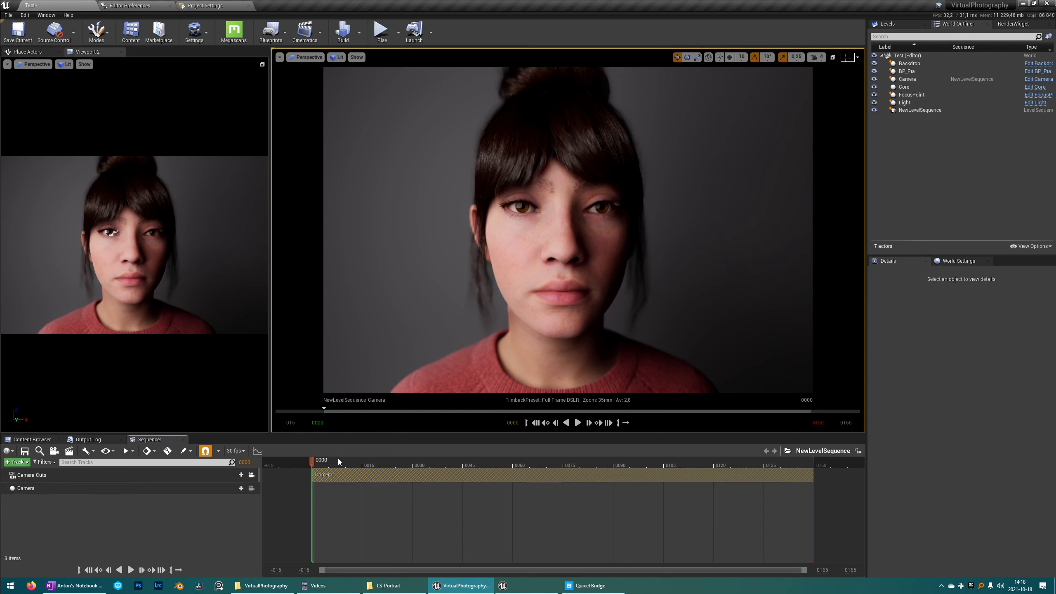
left_click(1012, 24)
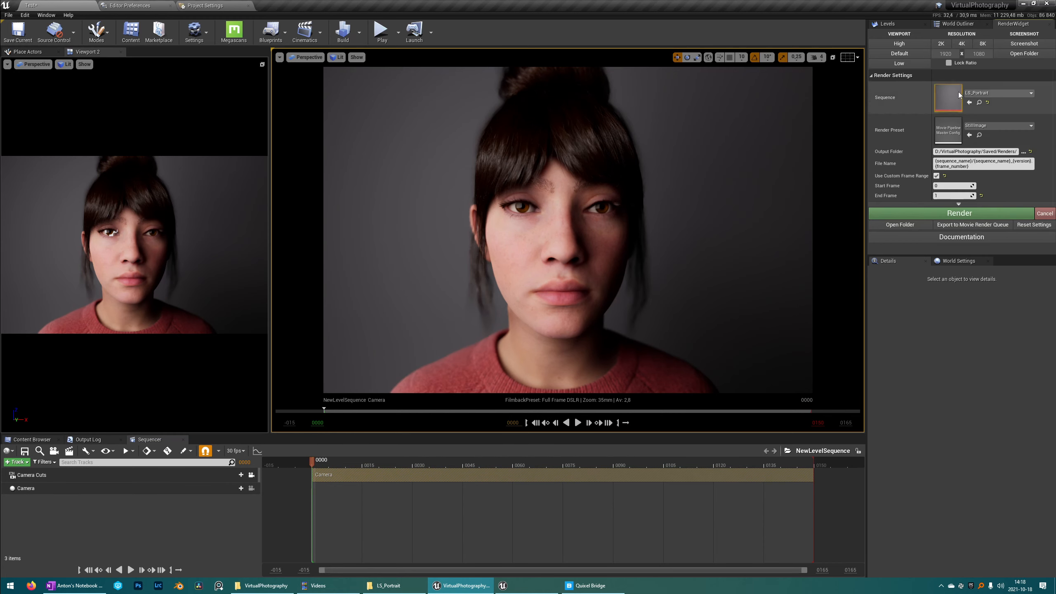
left_click(968, 93)
left_click(968, 258)
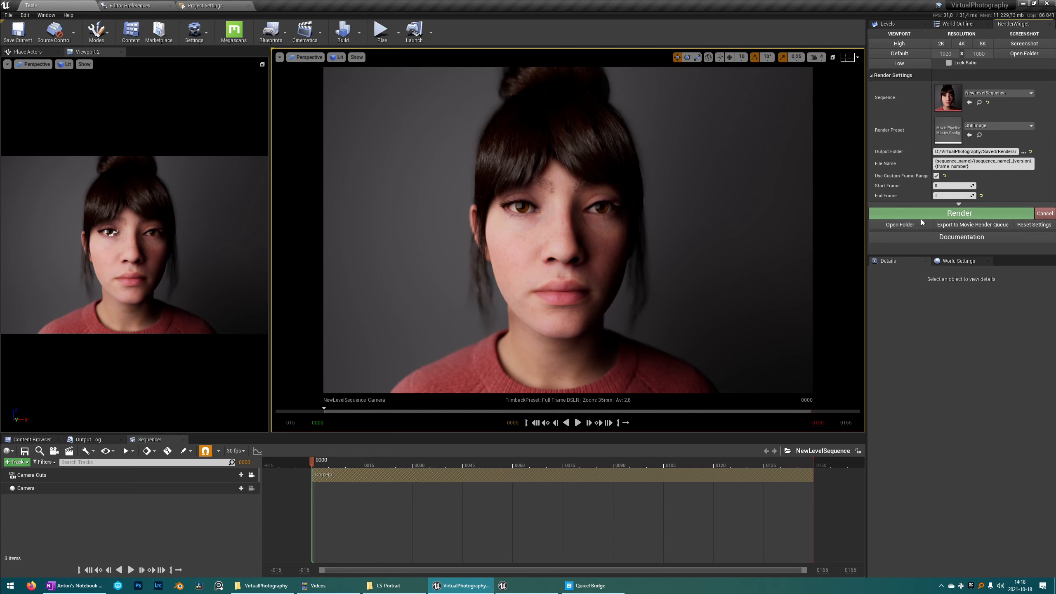
Place a BurnIn actor from the VirtualPhotographyKit folder in the level and reset its location to 0, 0, 0.
left_click(896, 25)
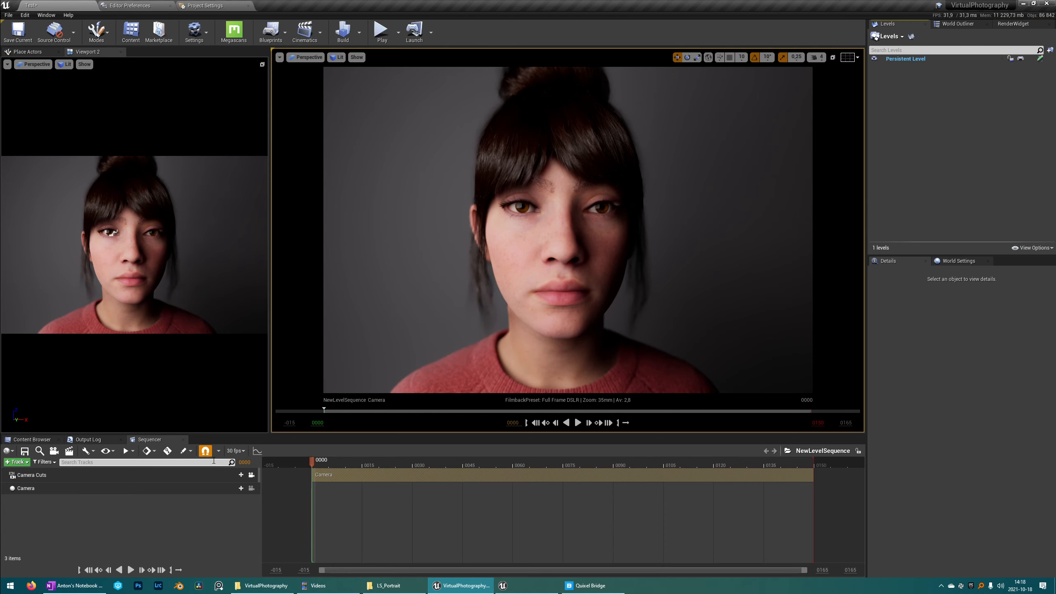
left_click(32, 439)
left_click_drag(254, 504, 482, 332)
left_click(1043, 354)
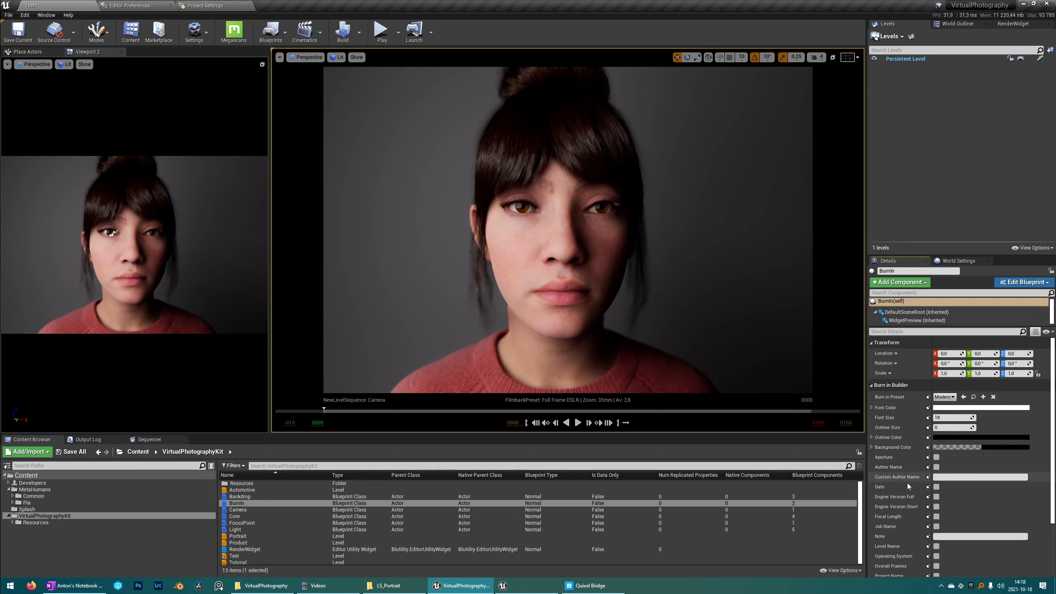
Enable the burn-in's Author Name and Date, fill in the custom author name, and set the background color's alpha to 0.392.
scroll(907, 483, "down", 3)
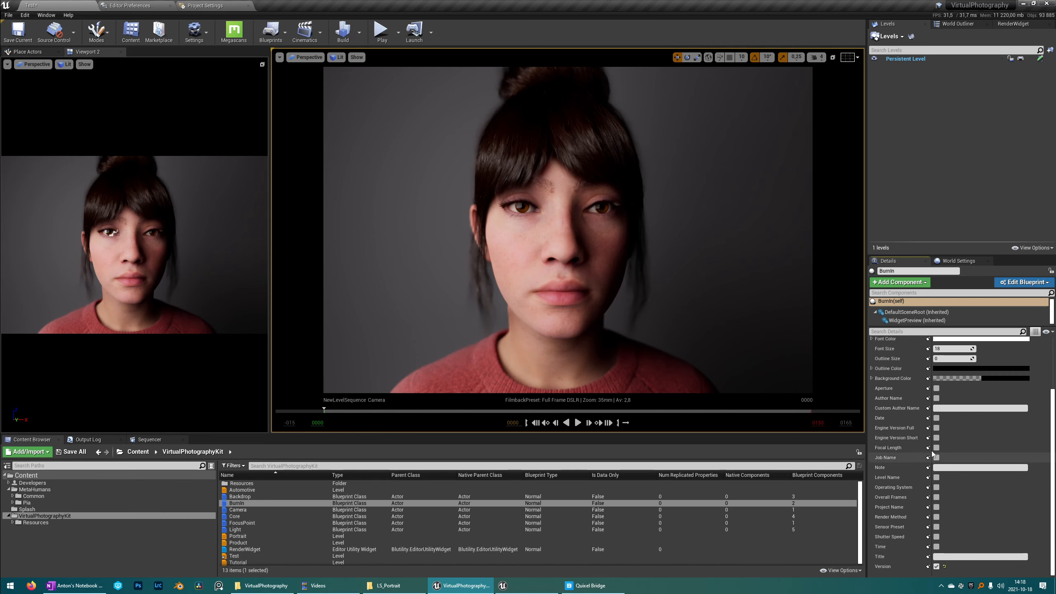
left_click(936, 398)
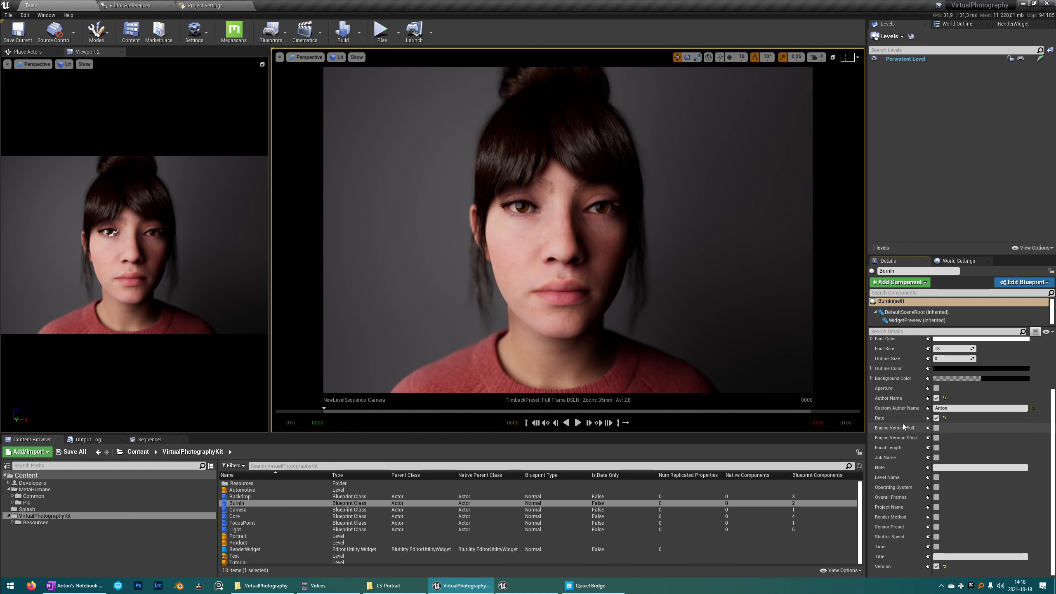
scroll(903, 423, "up", 3)
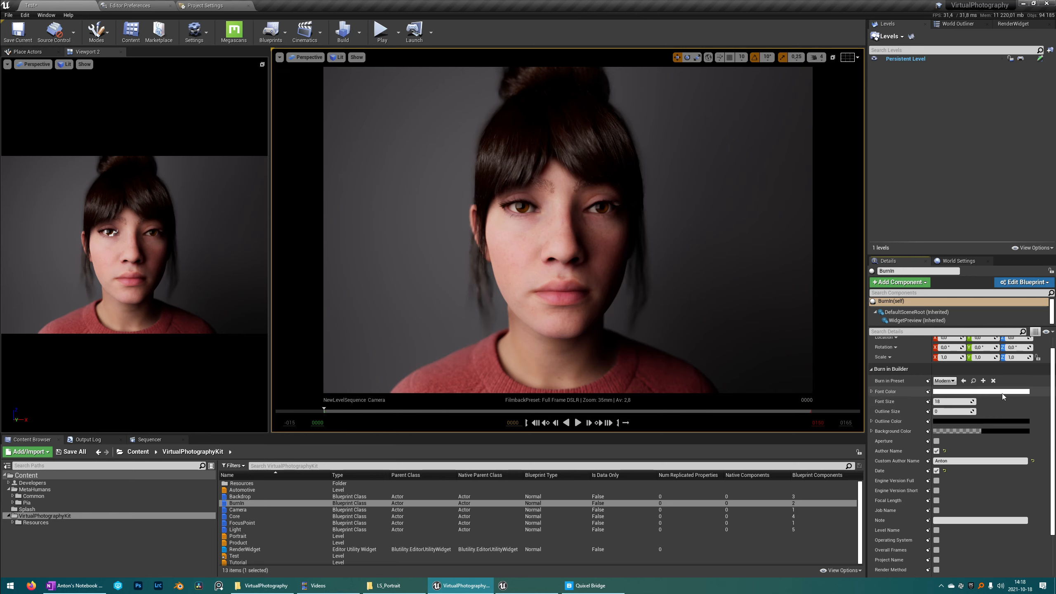
left_click(1003, 431)
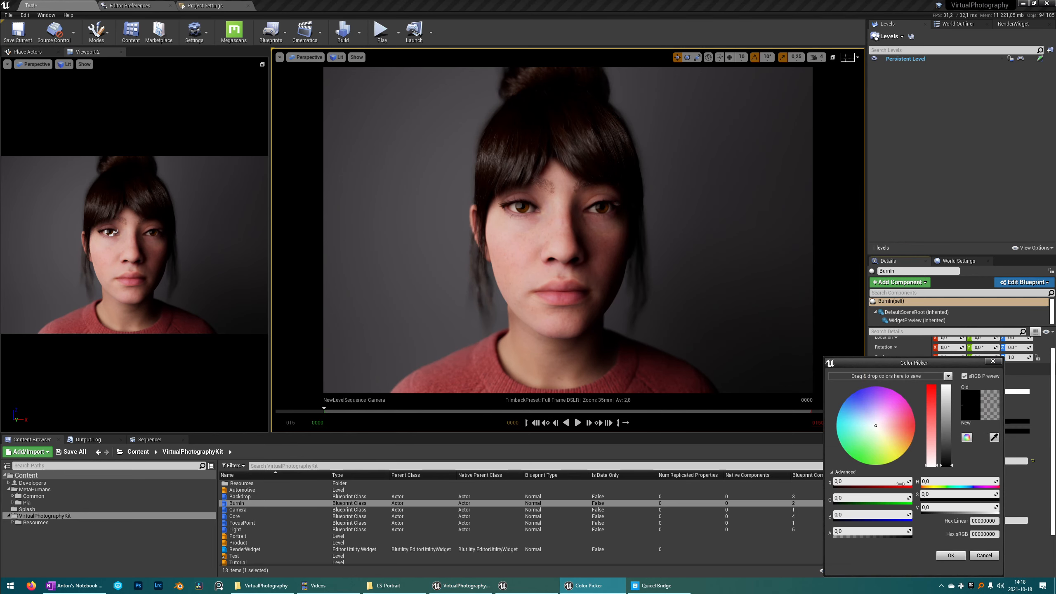
left_click_drag(846, 531, 870, 531)
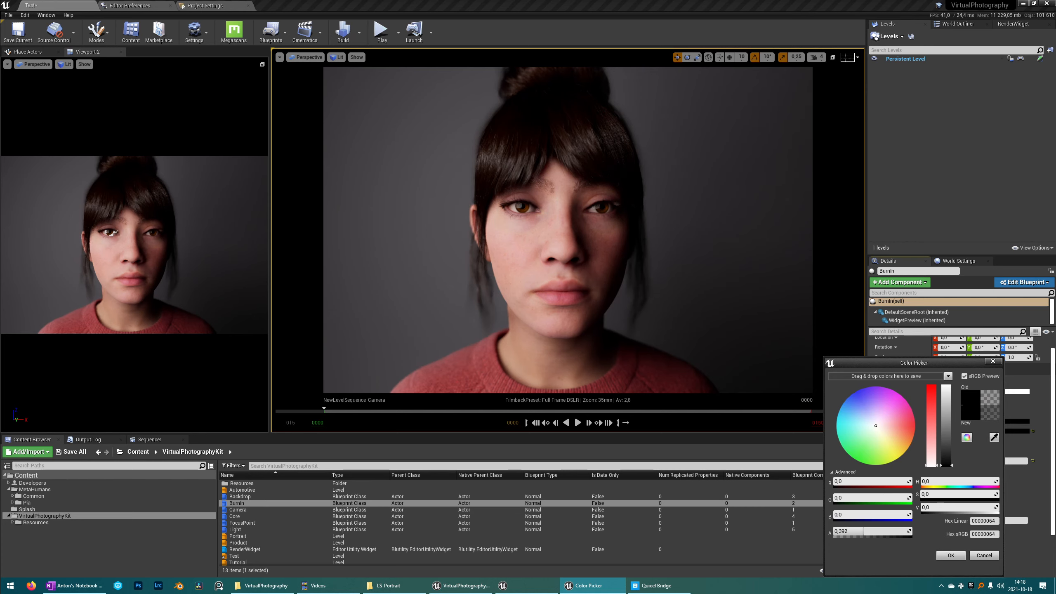
left_click(950, 555)
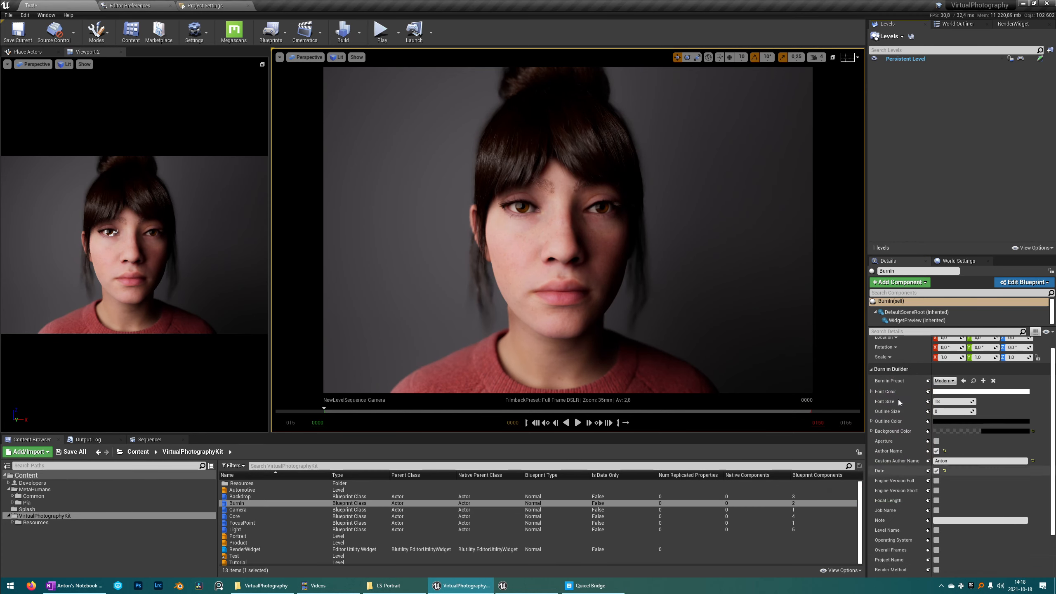
Render NewLevelSequence with RenderWidget and view NewLevelSequence_v001.0000.png from the output folder.
left_click(1013, 23)
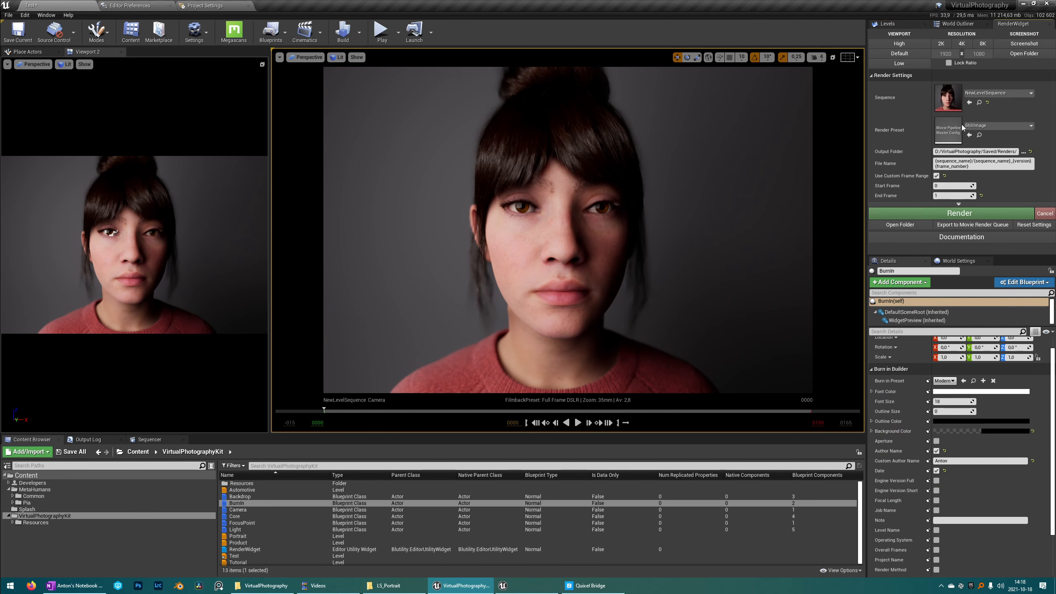
left_click(986, 213)
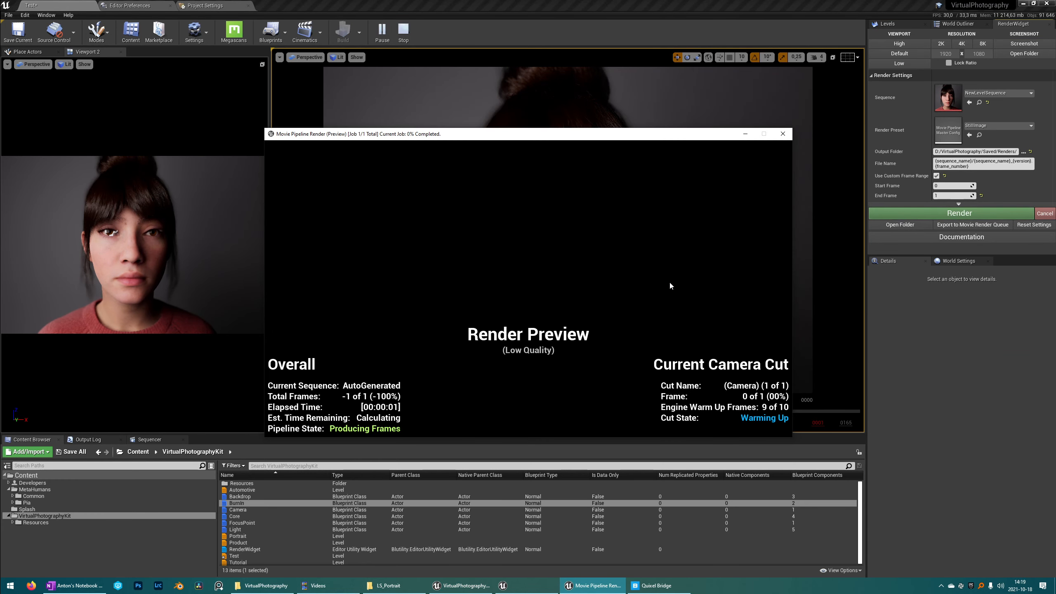
left_click(899, 225)
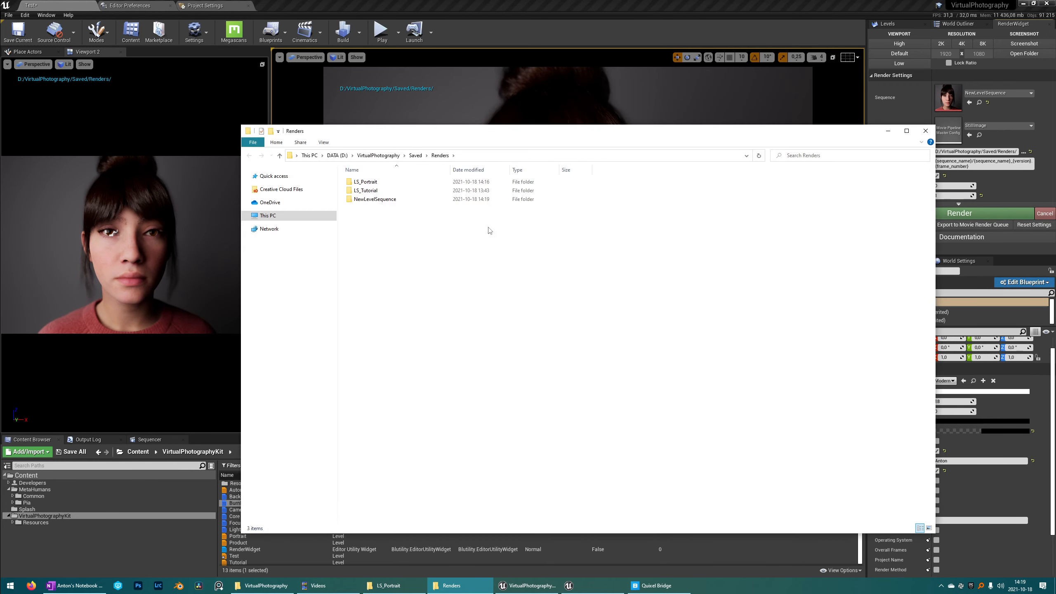
left_click(411, 201)
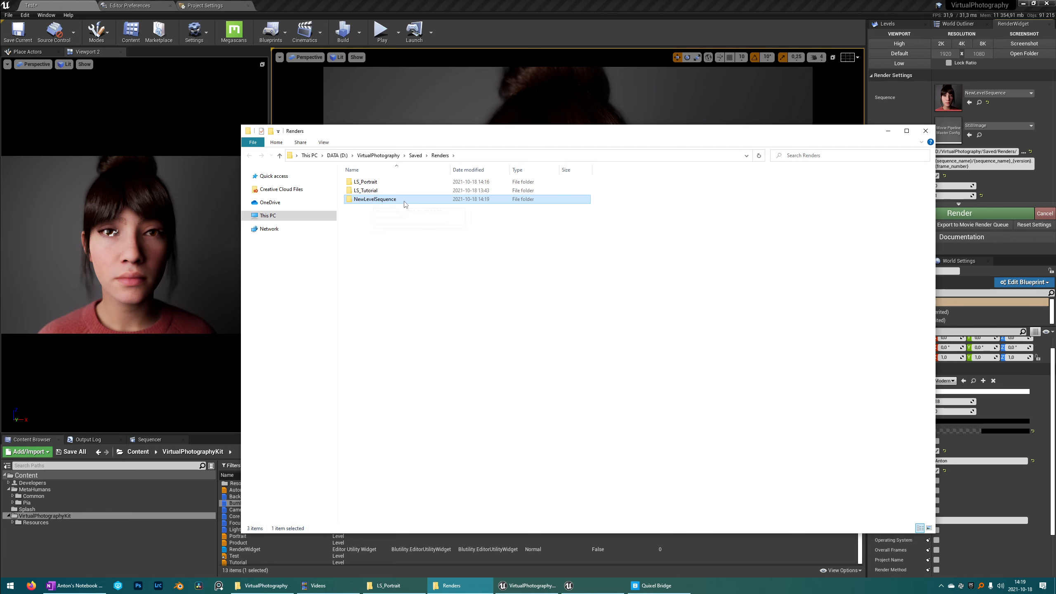
double_click(421, 200)
double_click(367, 196)
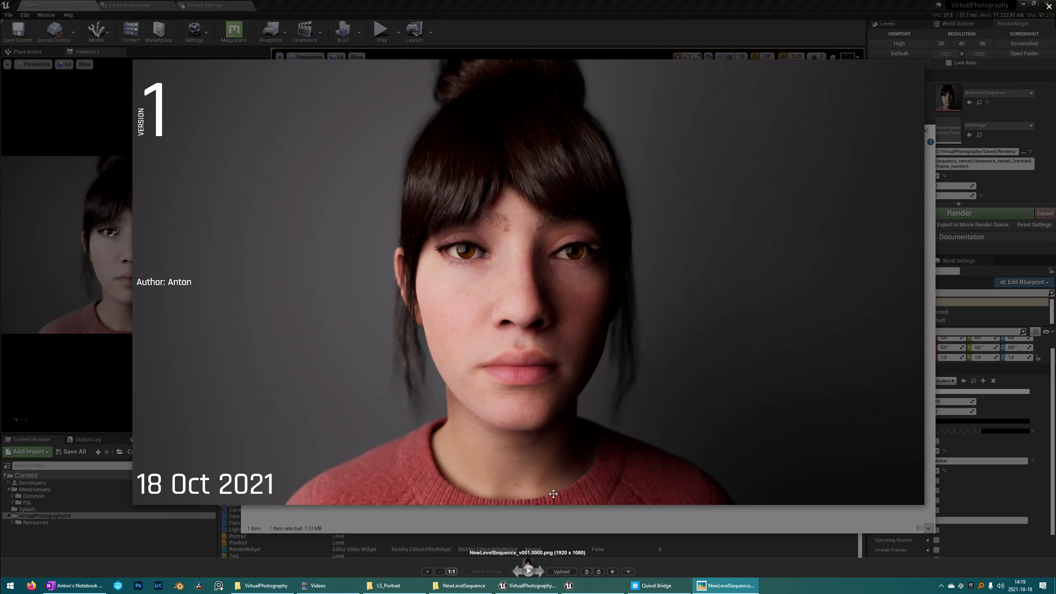
key("Escape")
Switch the burn-in preset to Minimal and set its font size to 14.
left_click(952, 381)
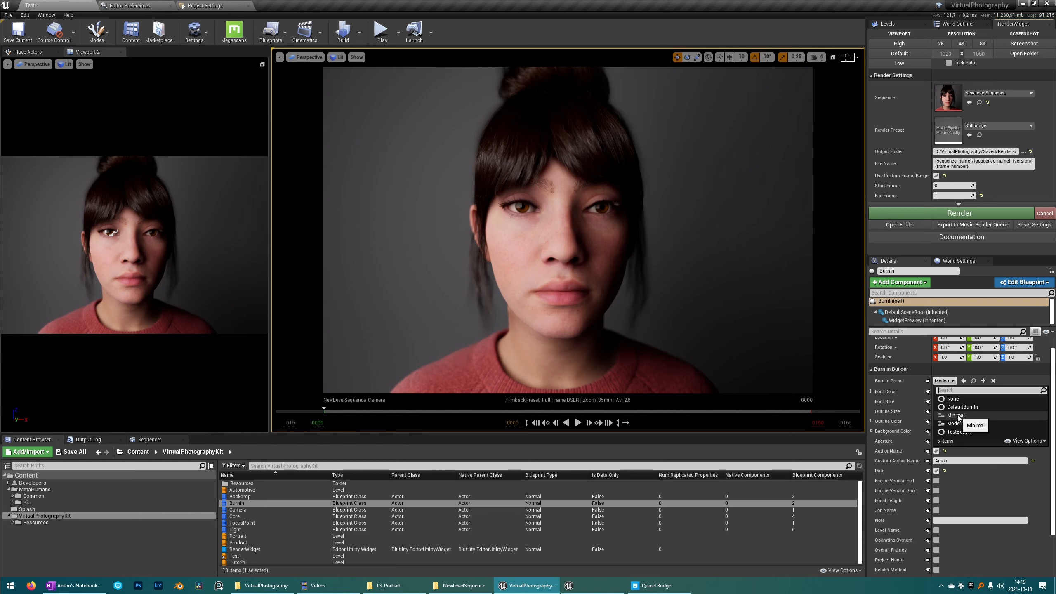
left_click(958, 423)
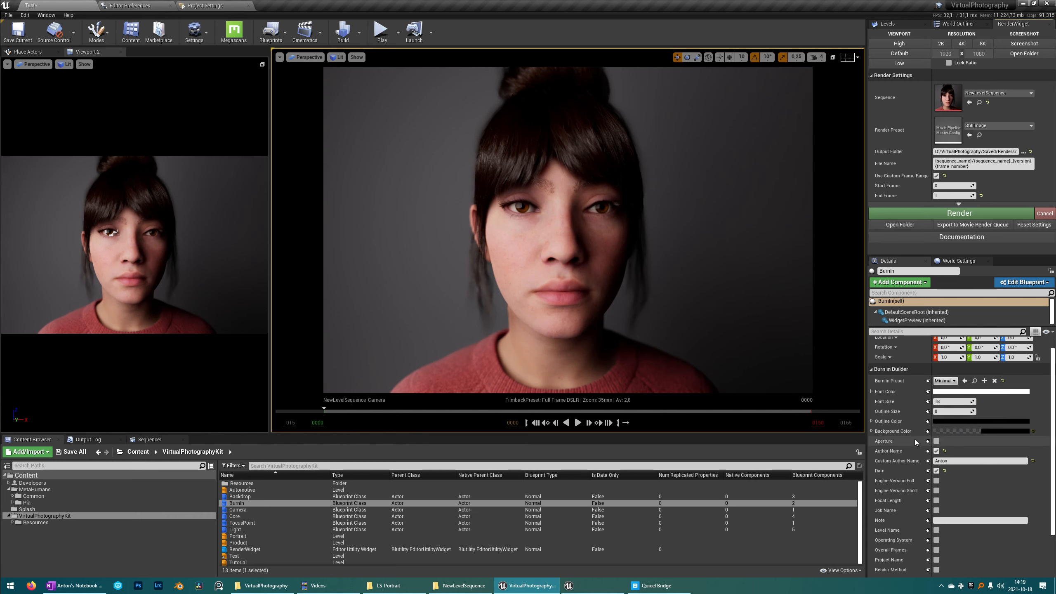
left_click(946, 400)
type("1")
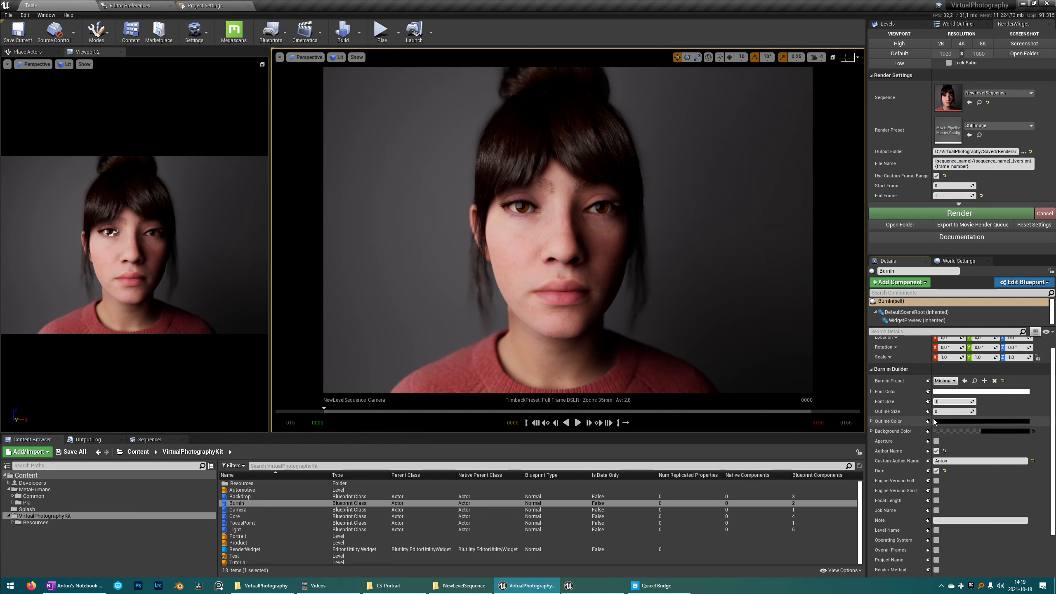
Render NewLevelSequence again and view NewLevelSequence_v002.0000.png in the output folder.
left_click(921, 214)
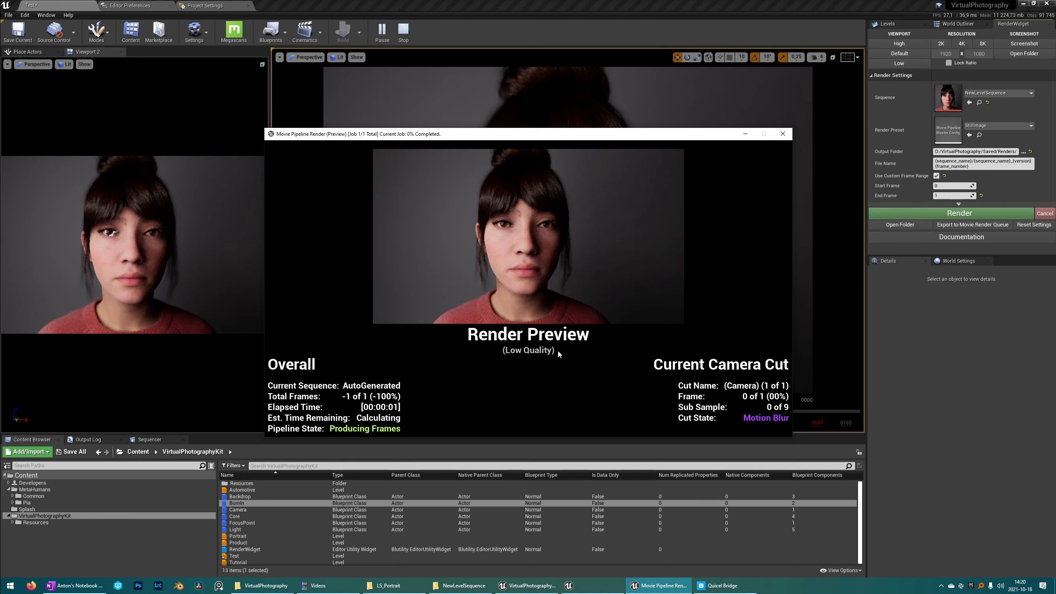
left_click(456, 587)
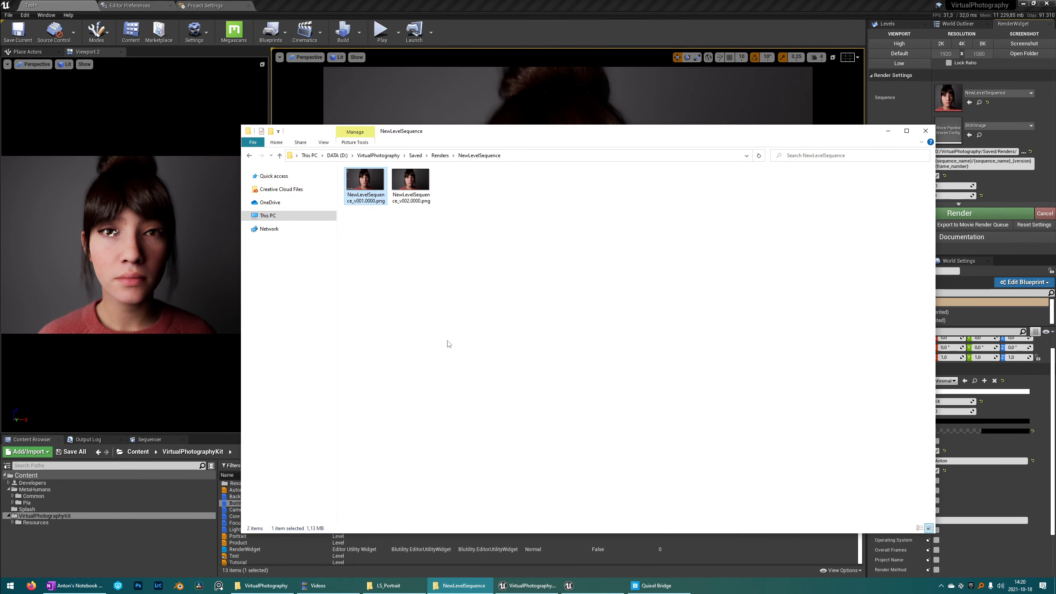
double_click(410, 195)
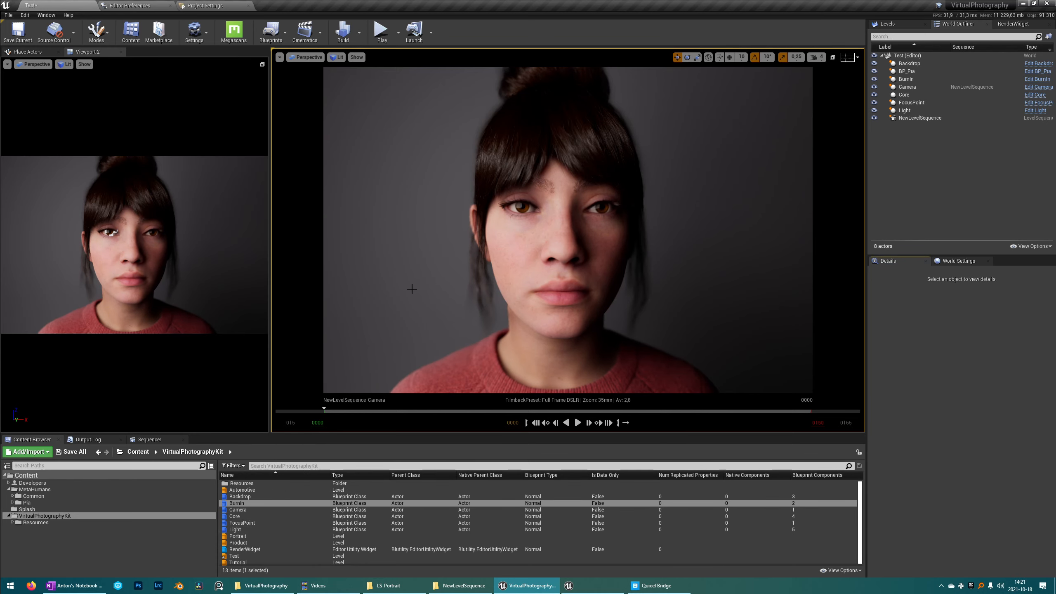
left_click(1013, 23)
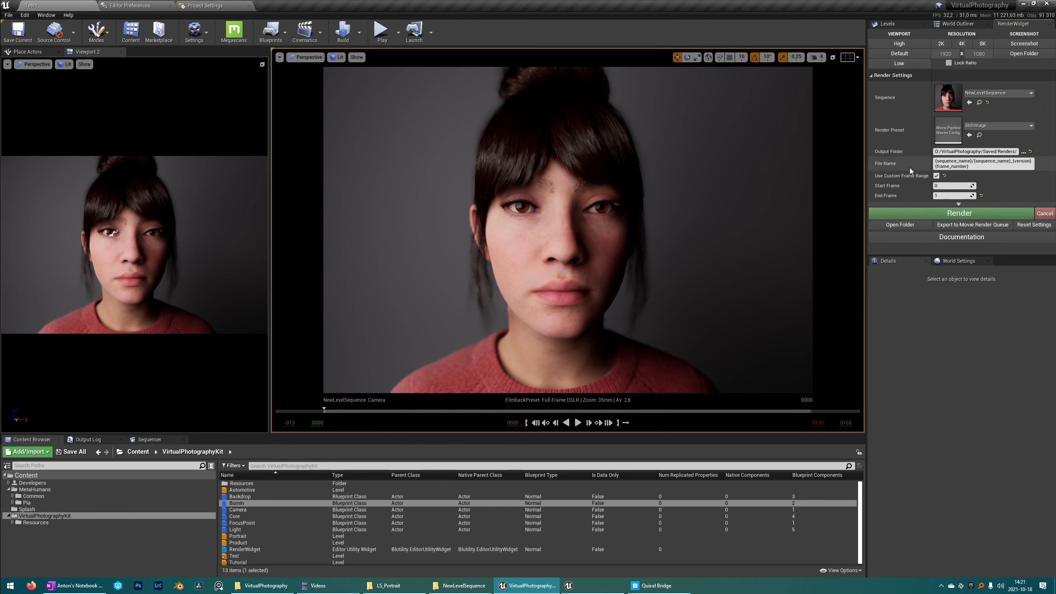
left_click(952, 24)
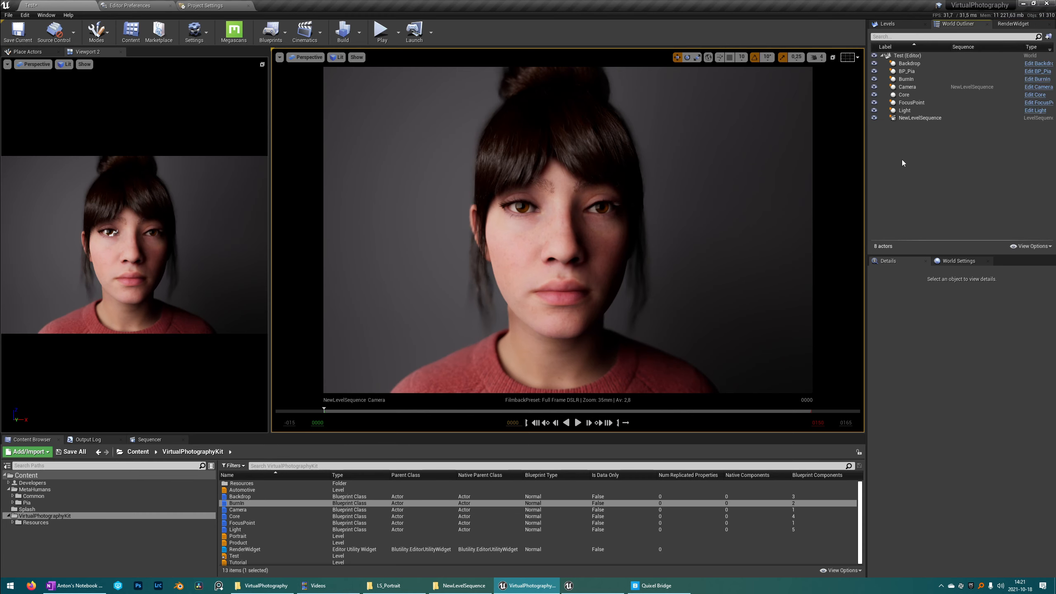